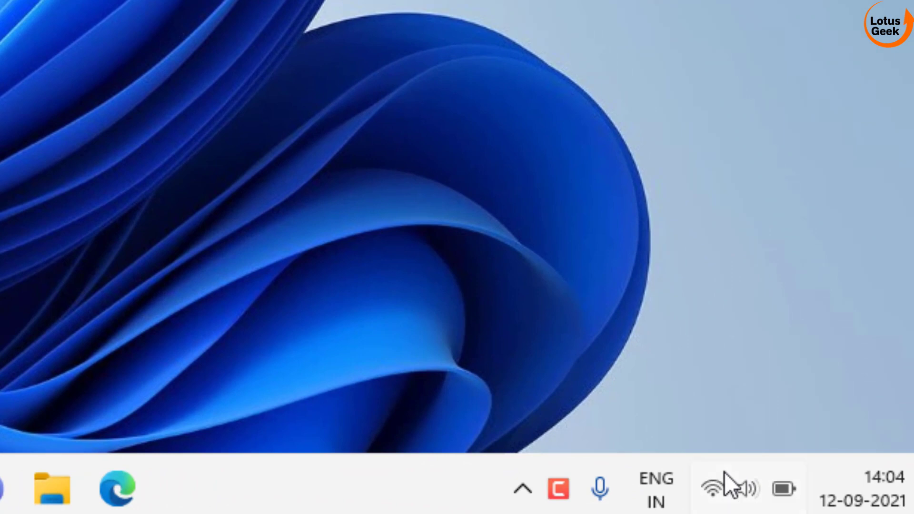
Step: In Quick Settings, turn Bluetooth off and on, then airplane mode on and off
click(724, 472)
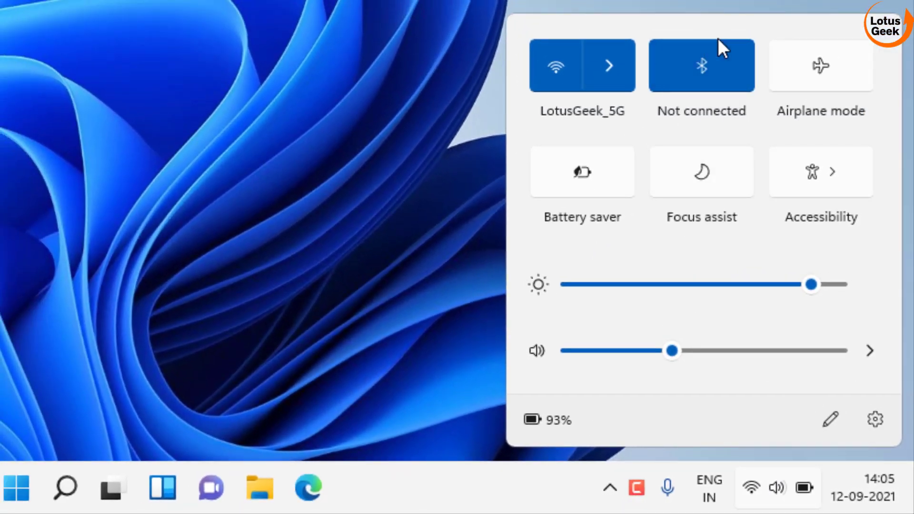
click(713, 80)
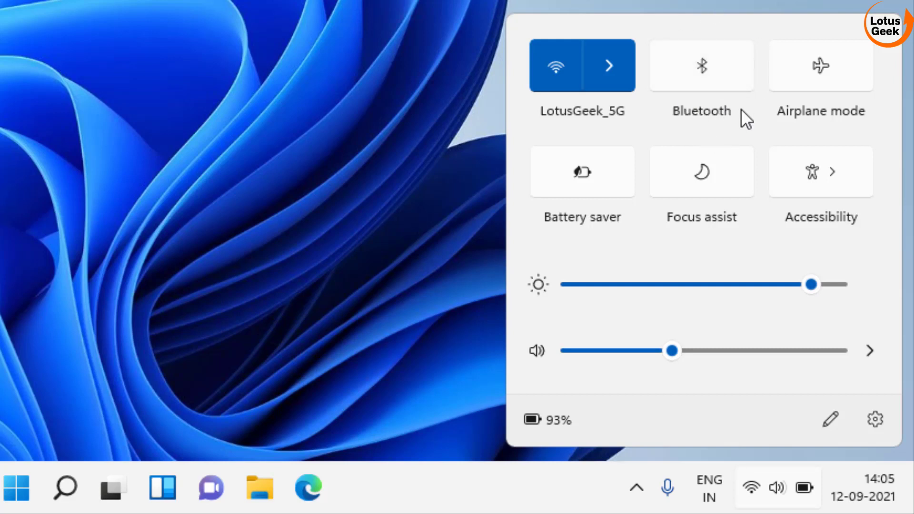
click(699, 72)
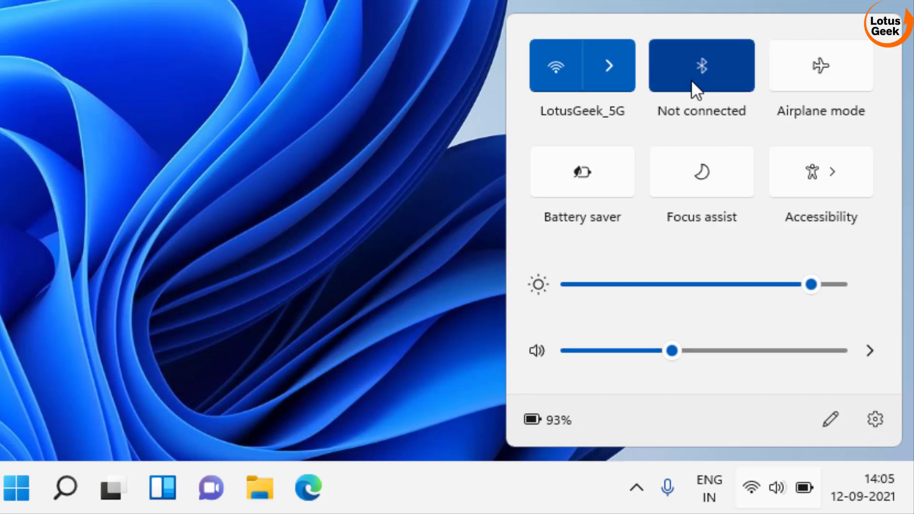
click(838, 68)
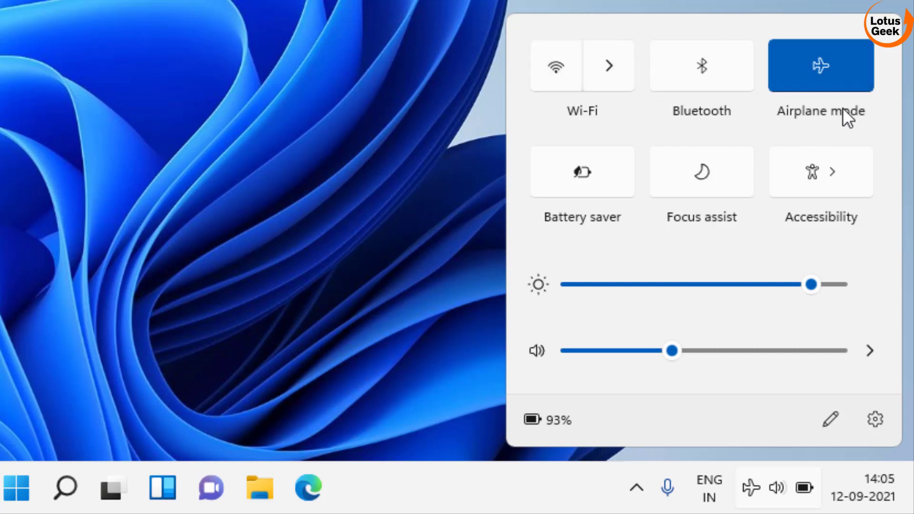
click(827, 60)
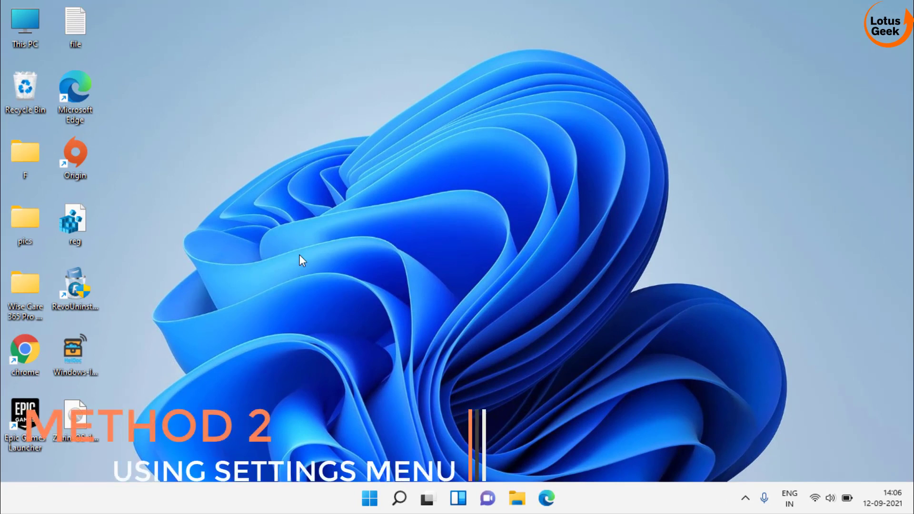
Step: Turn Bluetooth off and back on under Settings > Bluetooth & devices
key(super+i)
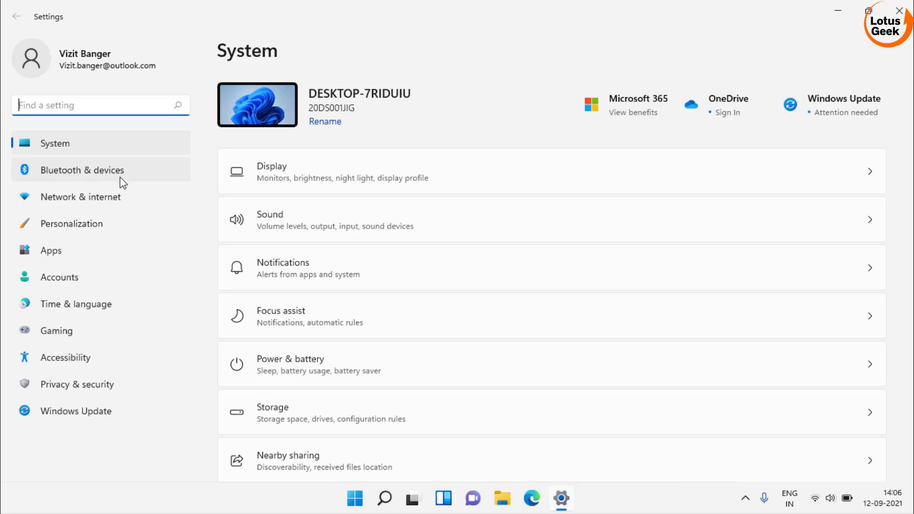
click(98, 181)
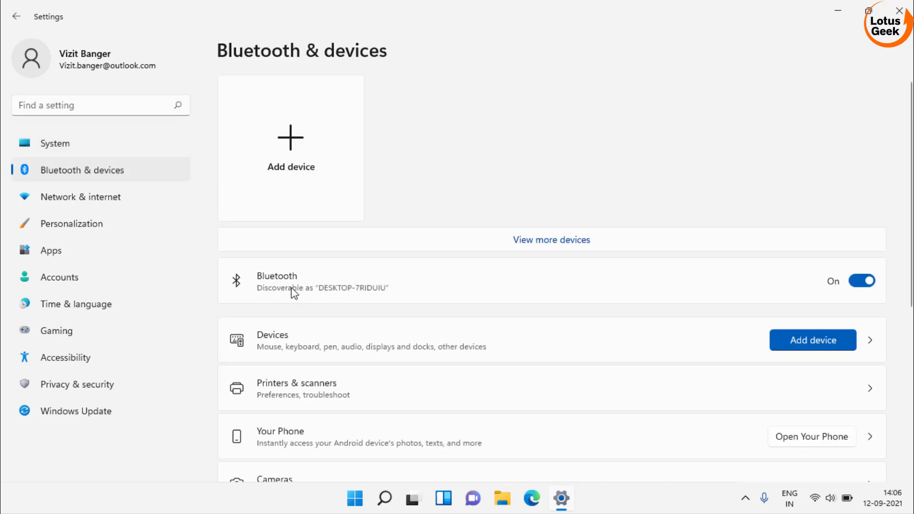
click(863, 281)
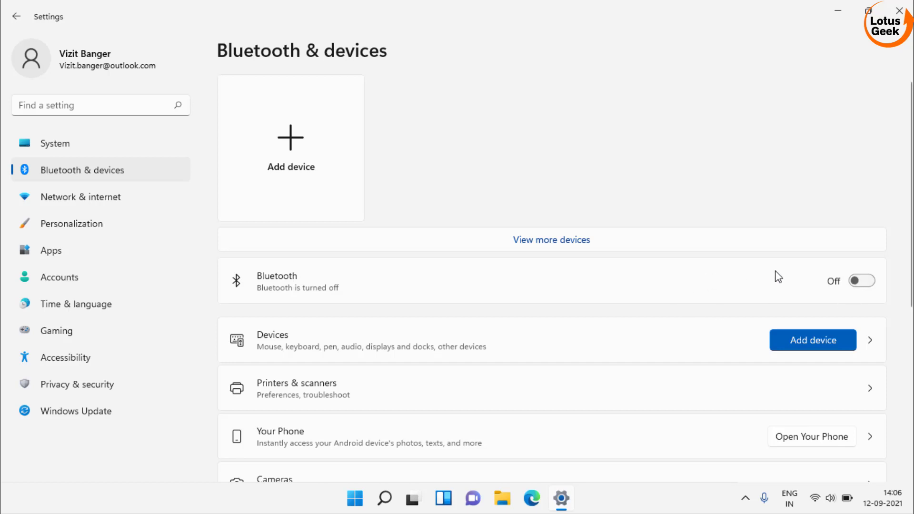
click(862, 281)
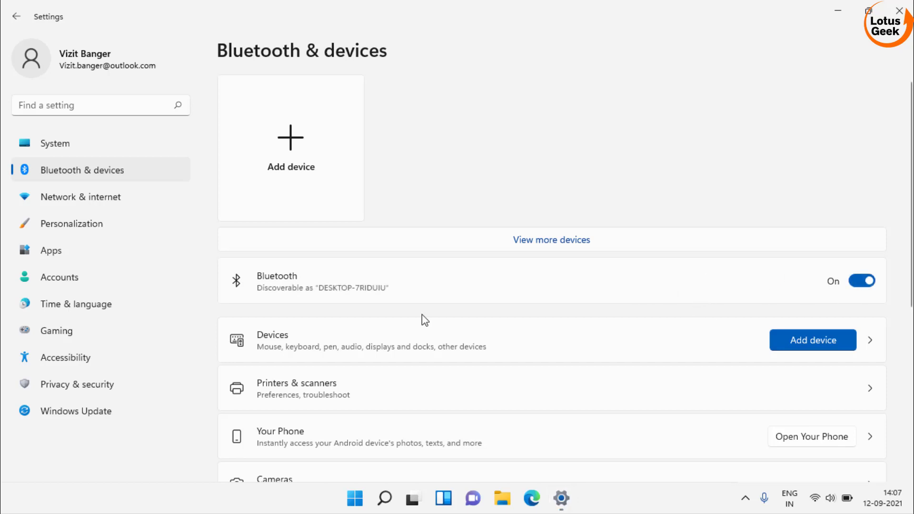
Step: Apply the More Bluetooth settings options, with discovery enabled, and close Settings
click(557, 240)
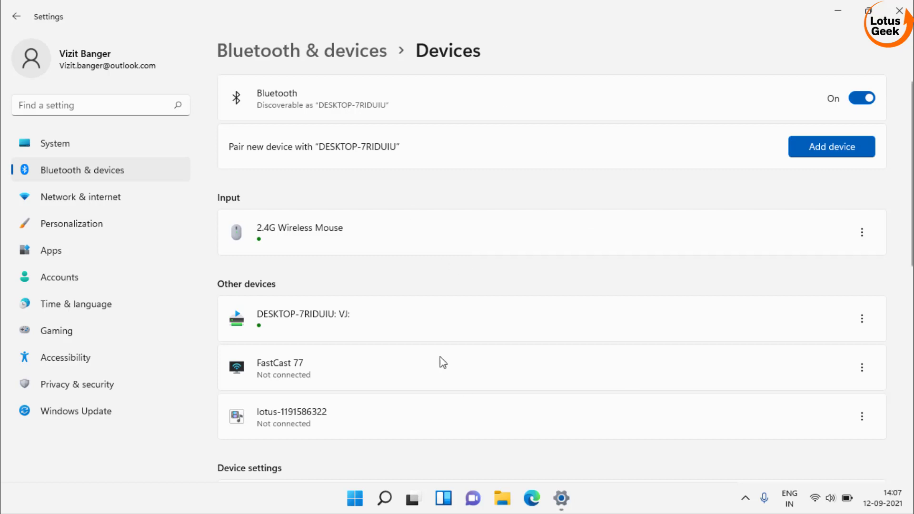
scroll(551, 269, down, 3)
scroll(551, 270, down, 5)
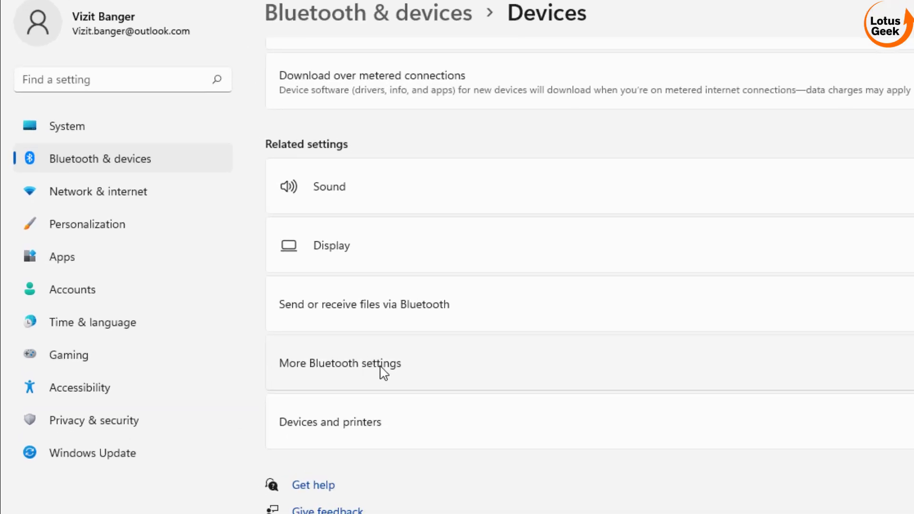
click(384, 373)
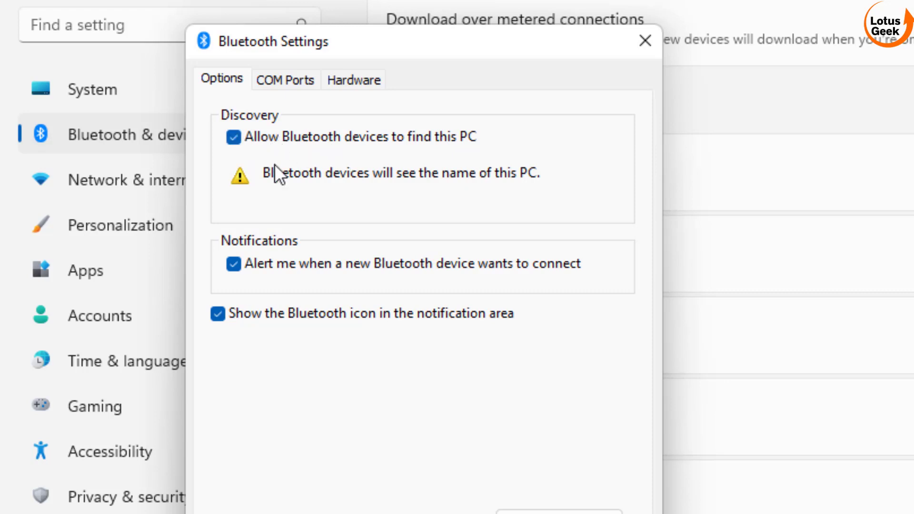
click(612, 436)
click(456, 435)
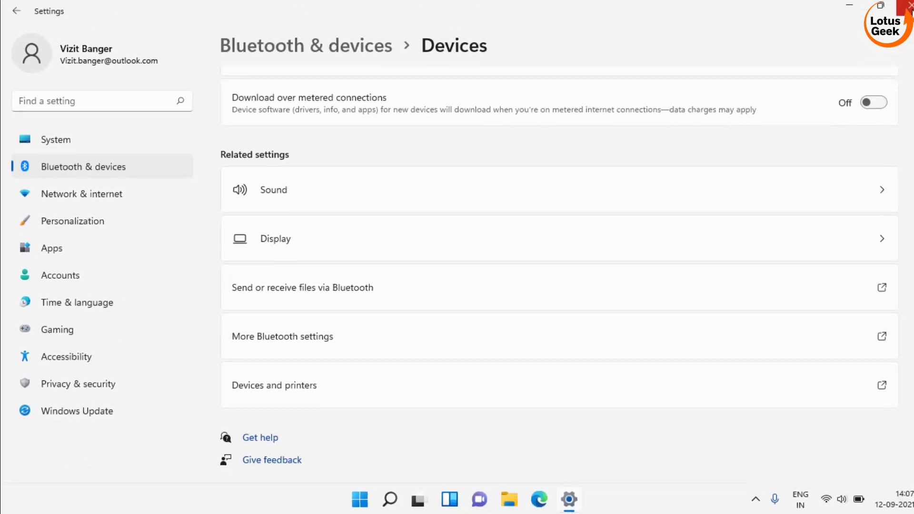
click(900, 15)
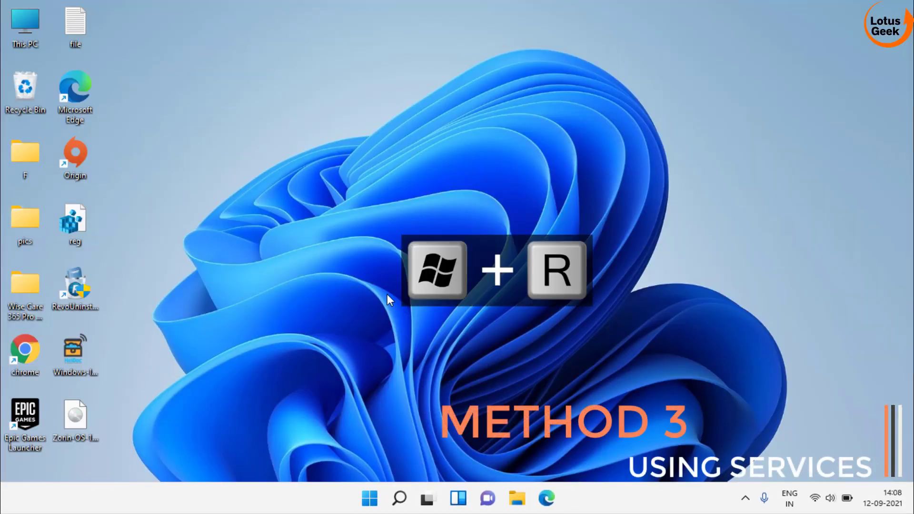
Step: Run services.msc from the Win+R Run dialog
key(super+r)
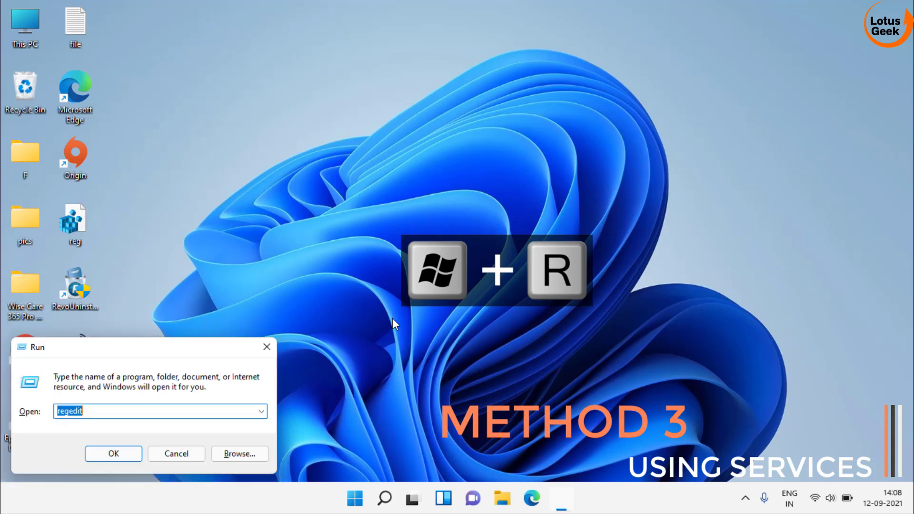
text(ser)
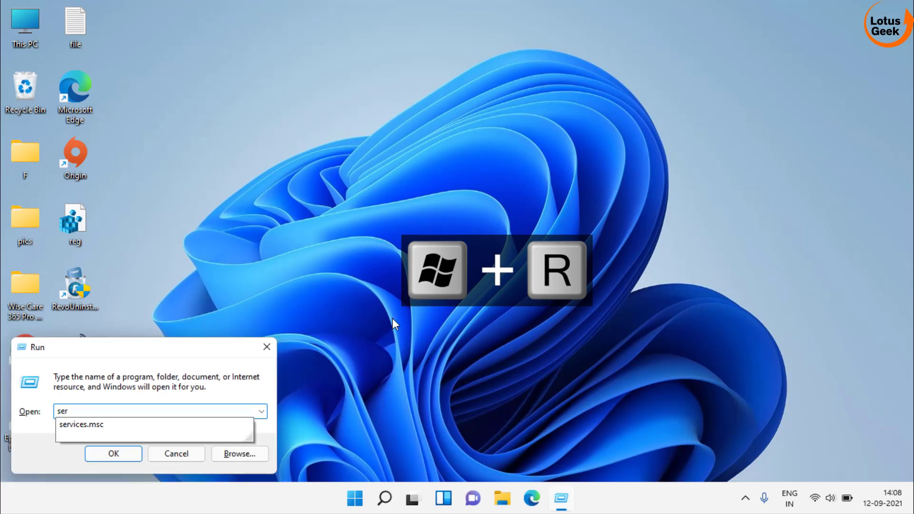
key(Down)
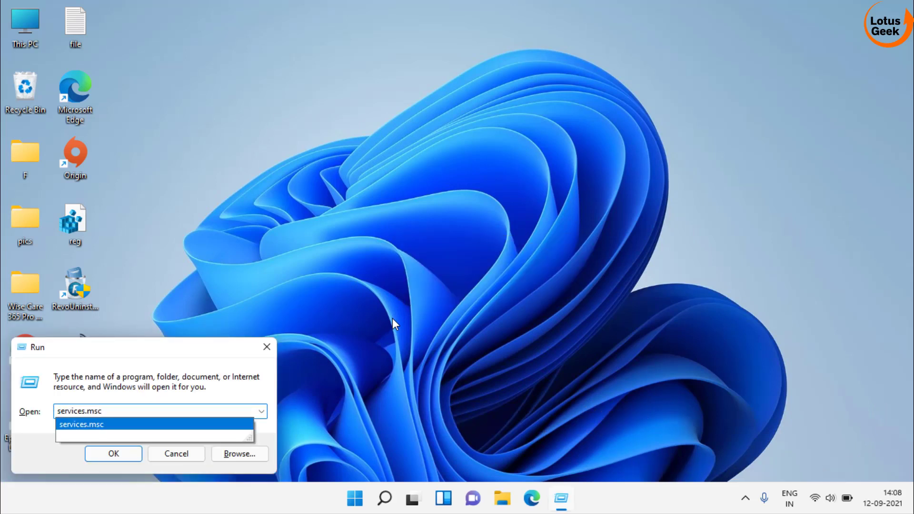
key(Return)
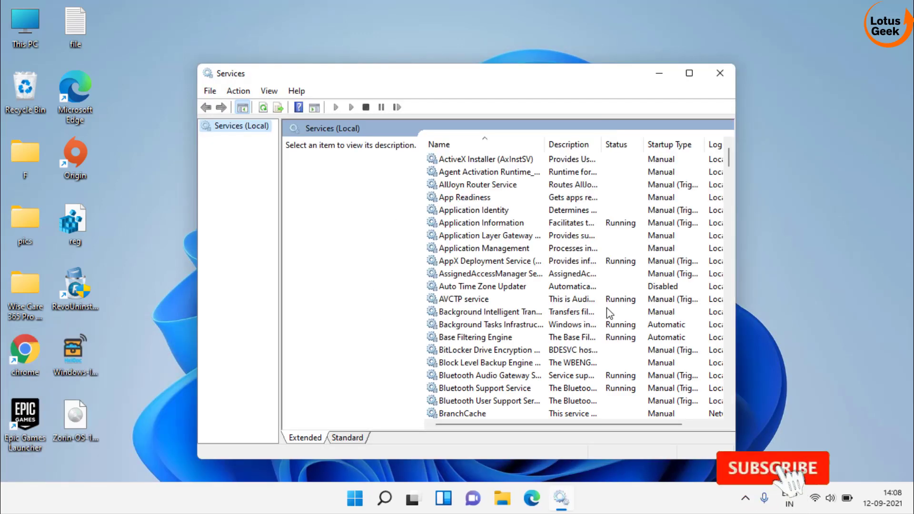
Step: Set the Bluetooth Audio Gateway Service startup type to Automatic and apply it
click(474, 317)
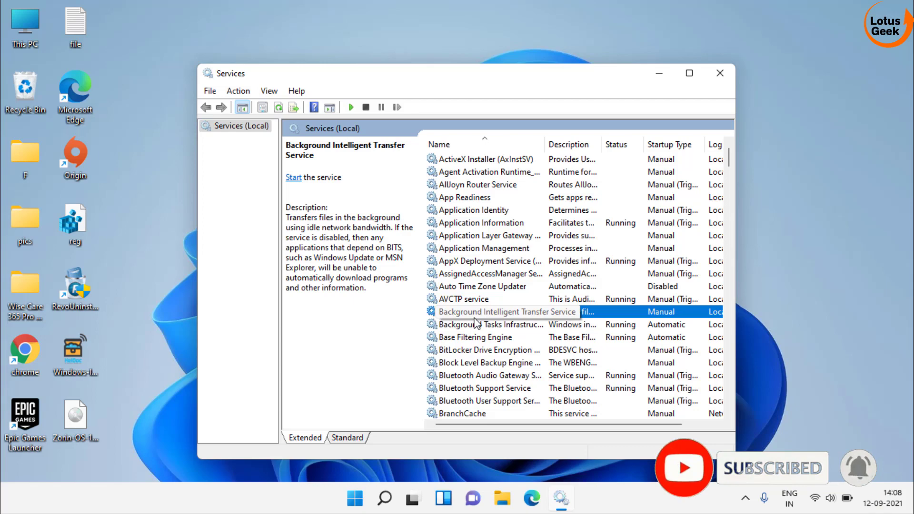
click(476, 323)
scroll(489, 271, down, 2)
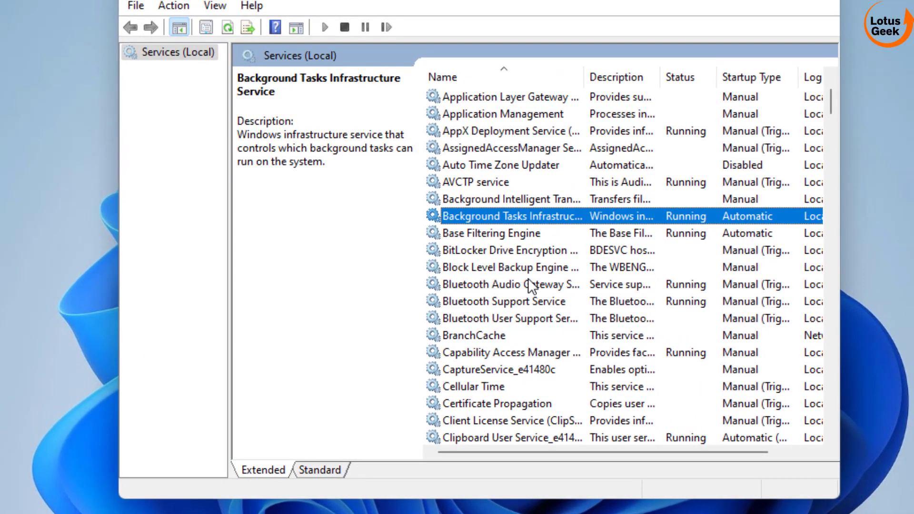
click(506, 295)
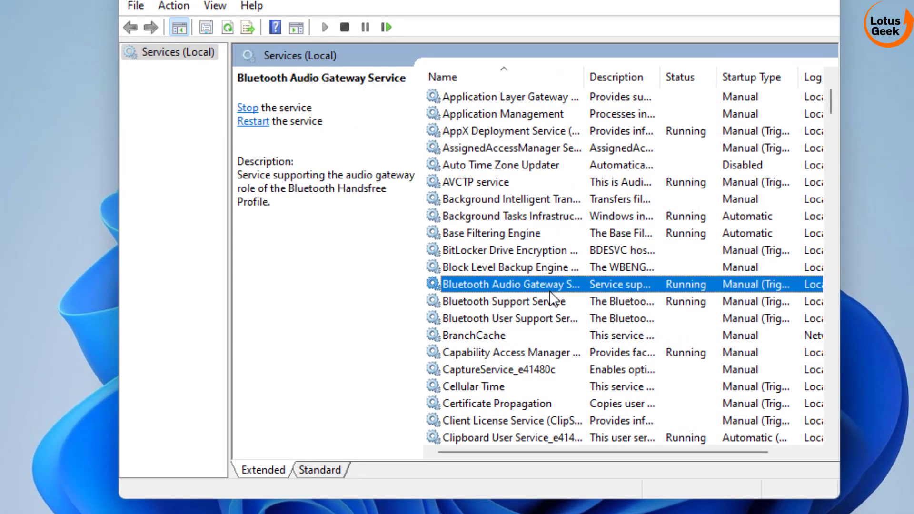
click(538, 300)
click(547, 317)
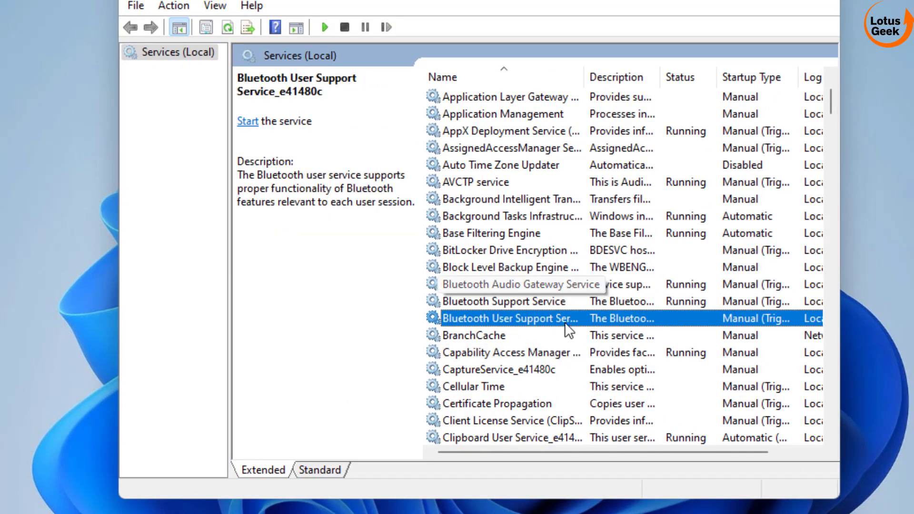
double_click(538, 283)
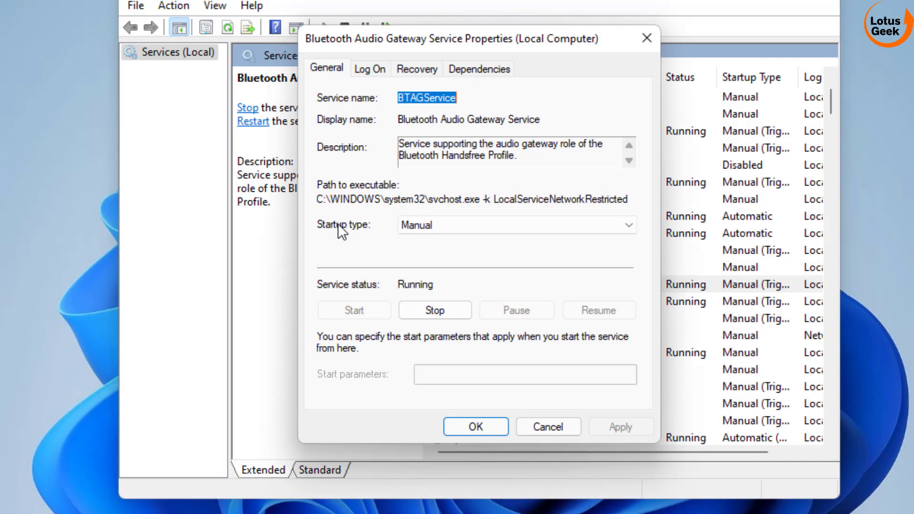
click(423, 224)
click(415, 251)
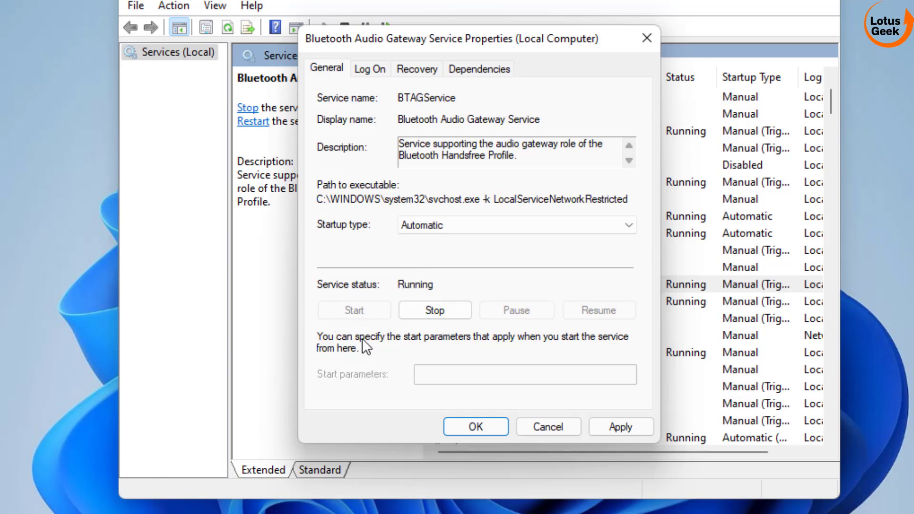
click(605, 428)
click(487, 425)
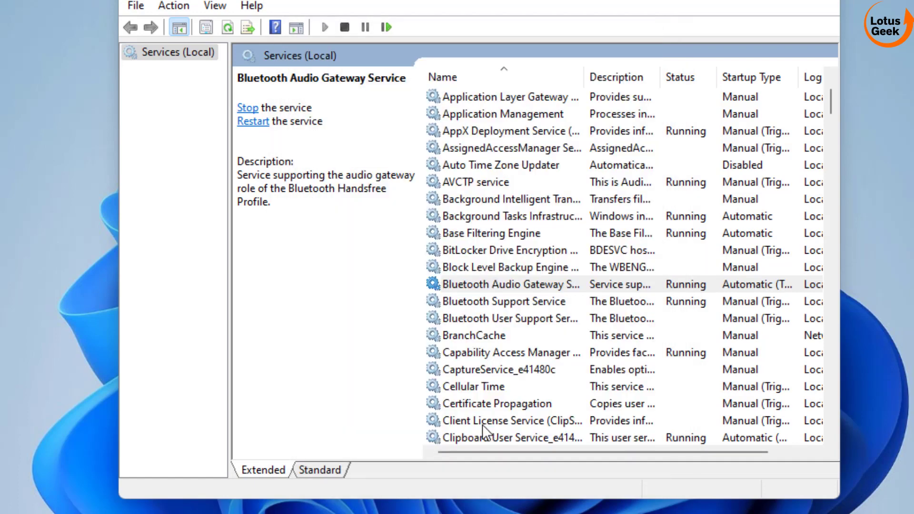
Step: Widen the Name column and open the Bluetooth Support Service properties
click(521, 300)
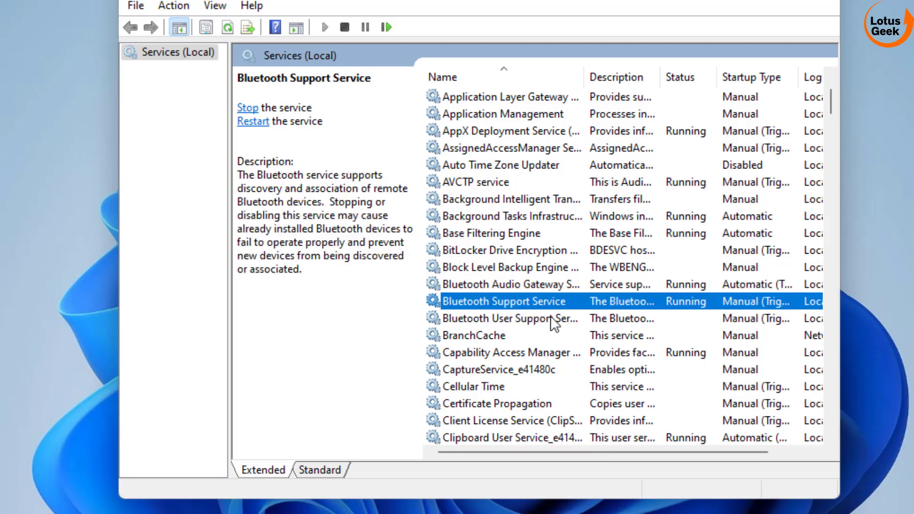
click(524, 320)
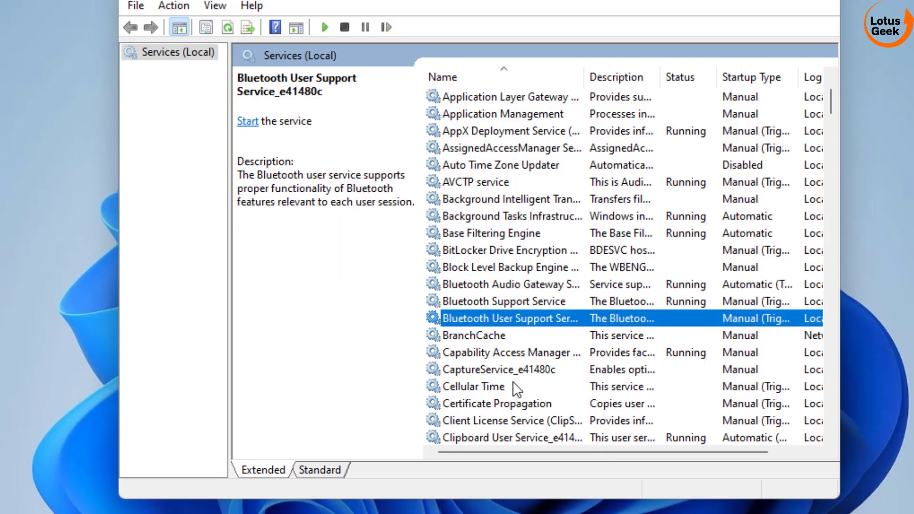
drag(584, 76, 629, 77)
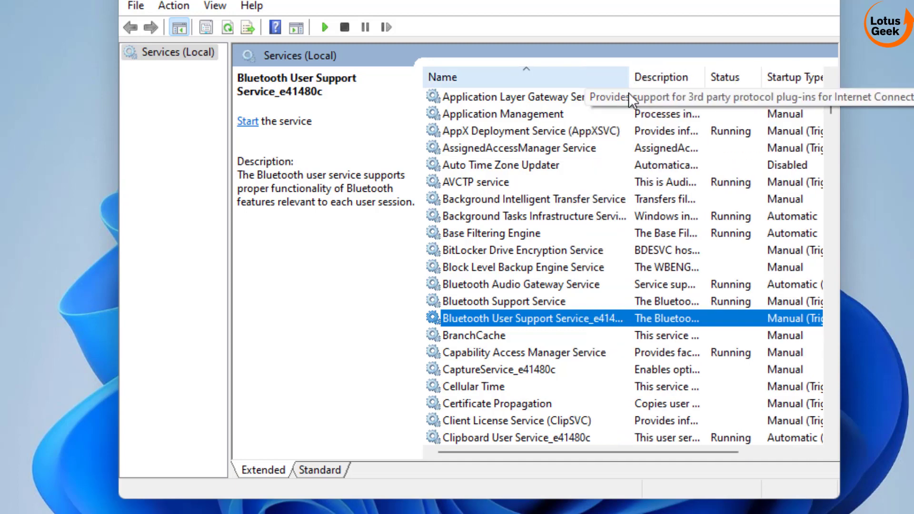
click(480, 307)
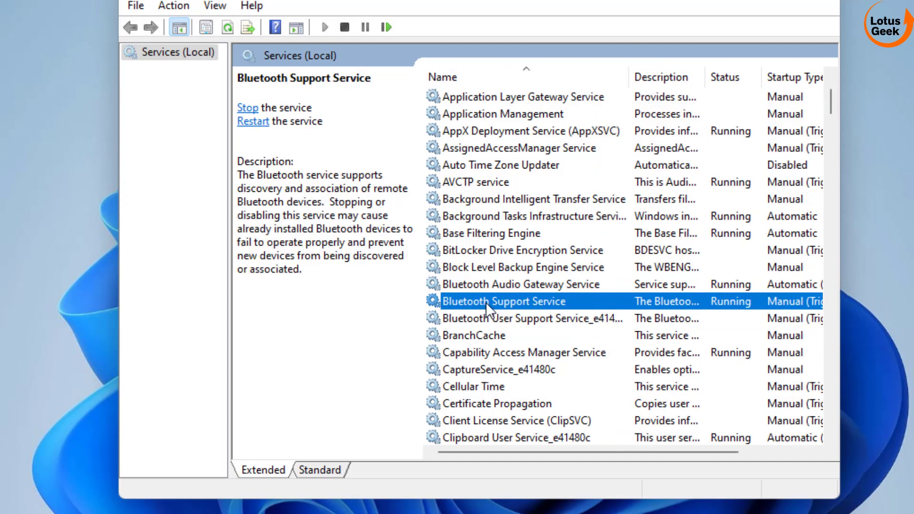
double_click(546, 303)
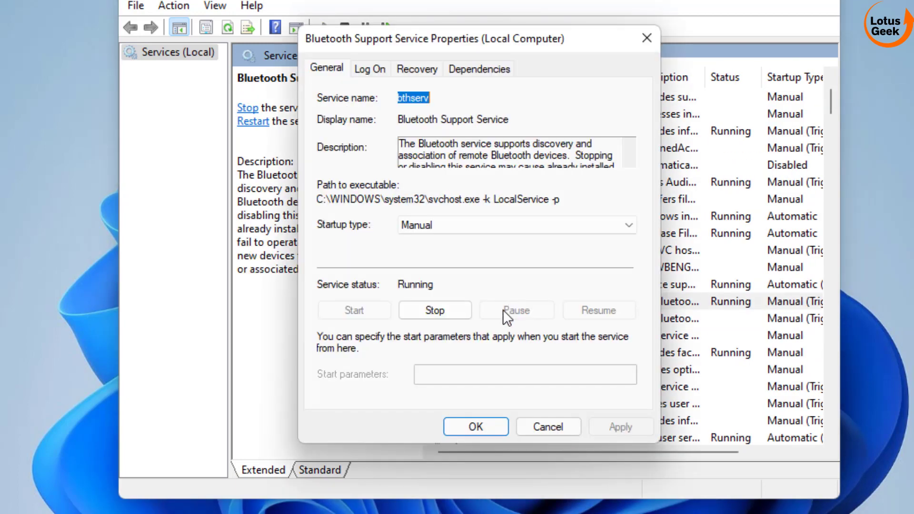
Step: Set startup type to Automatic and pick LOCAL SERVICE as the log-on account
click(452, 231)
click(432, 253)
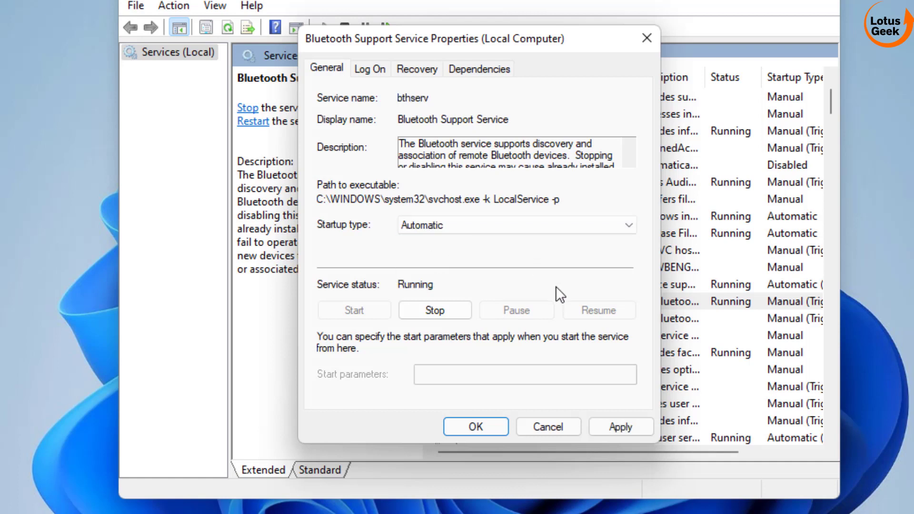
click(376, 67)
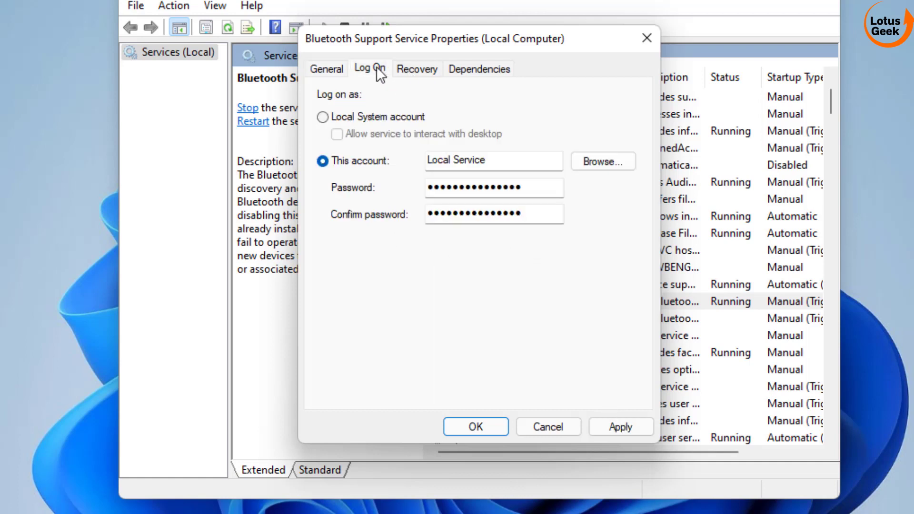
click(604, 165)
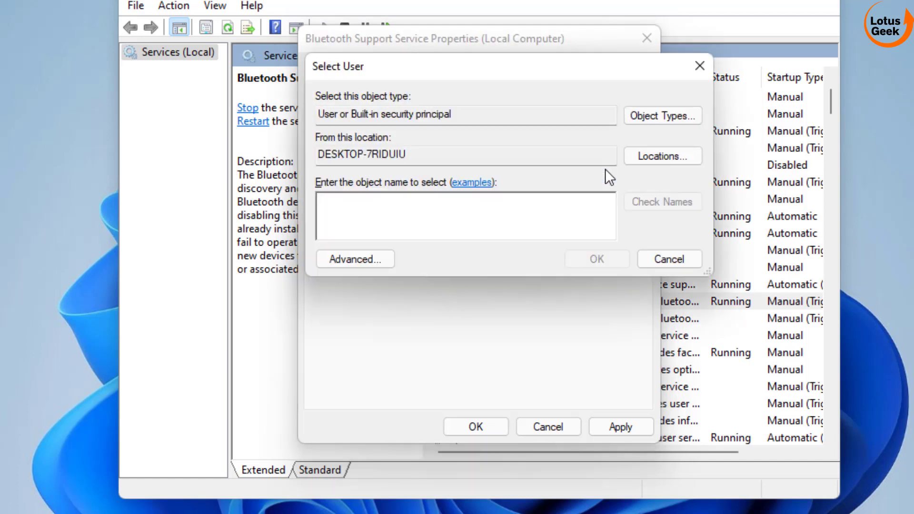
click(377, 261)
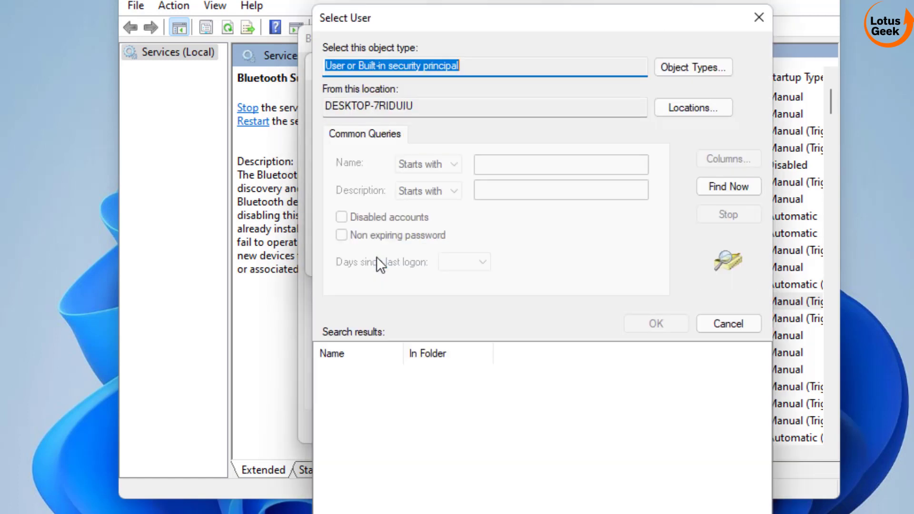
click(729, 186)
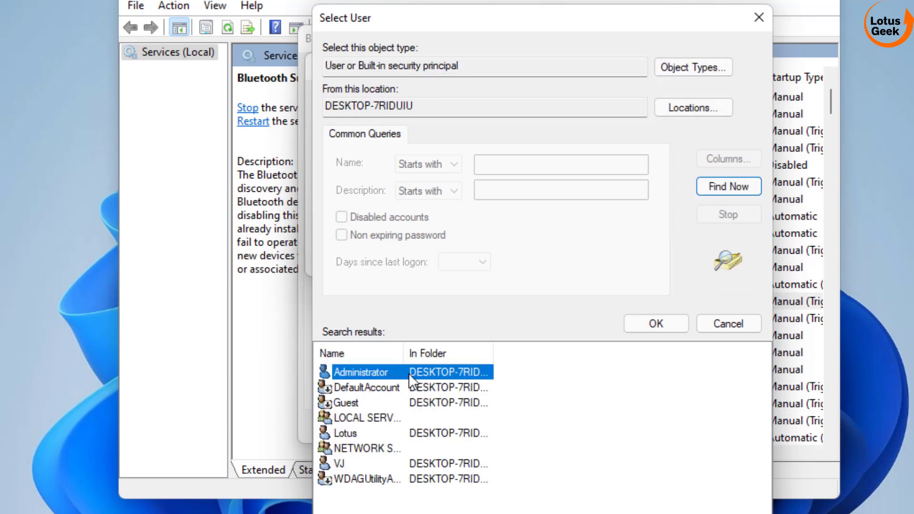
click(366, 449)
drag(404, 353, 495, 355)
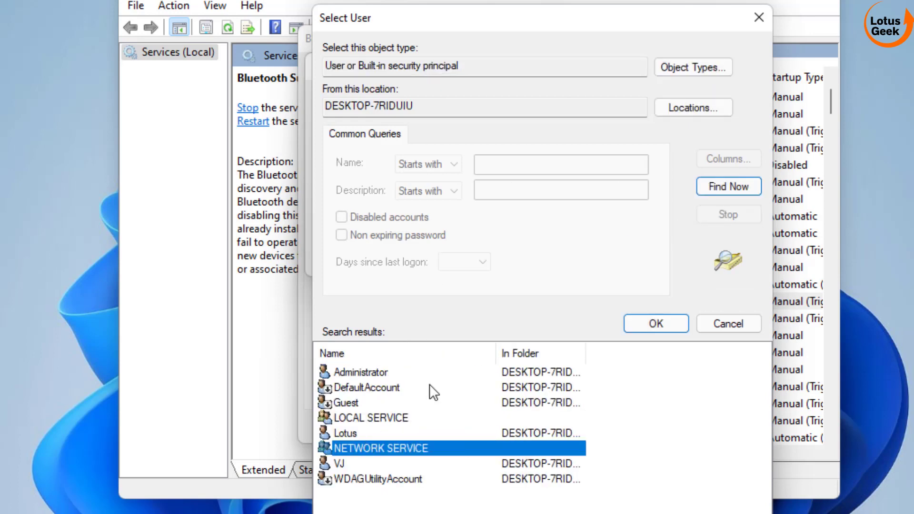
click(393, 403)
click(393, 418)
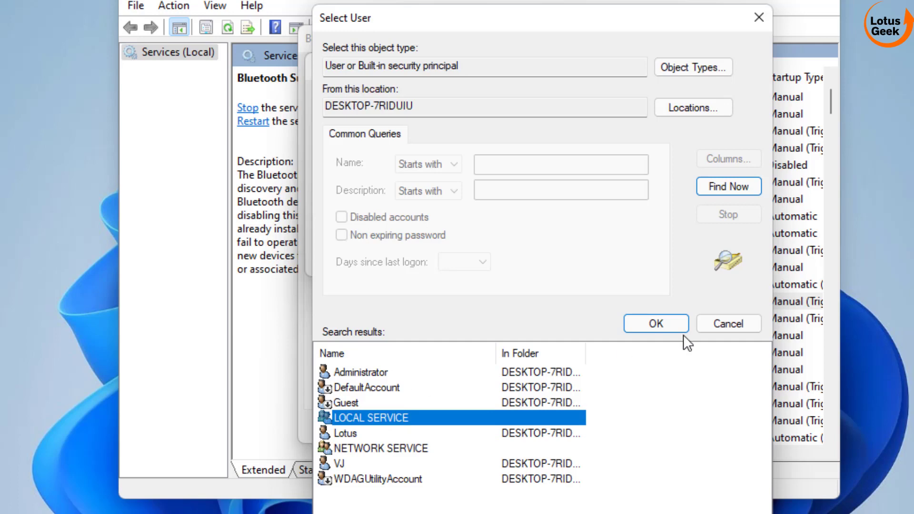
click(663, 324)
click(603, 264)
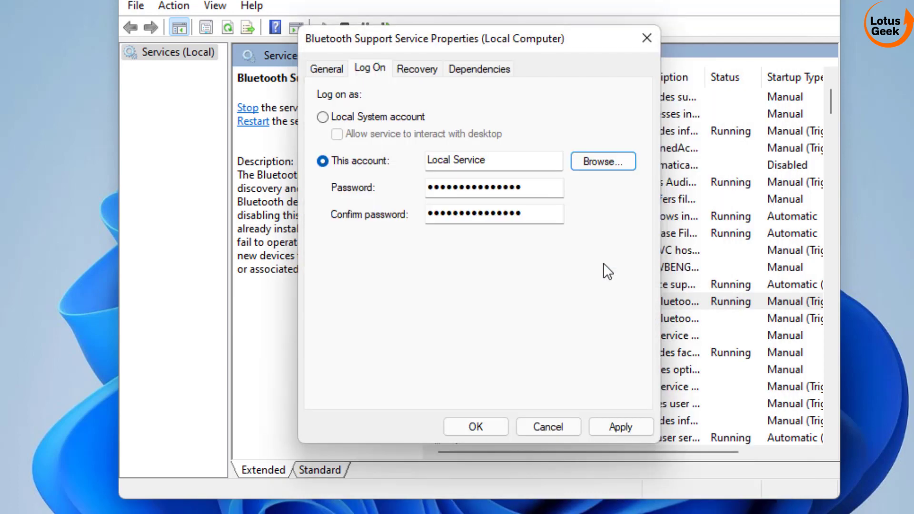
Step: Clear both password fields, apply, dismiss the notices, and close Services
double_click(541, 188)
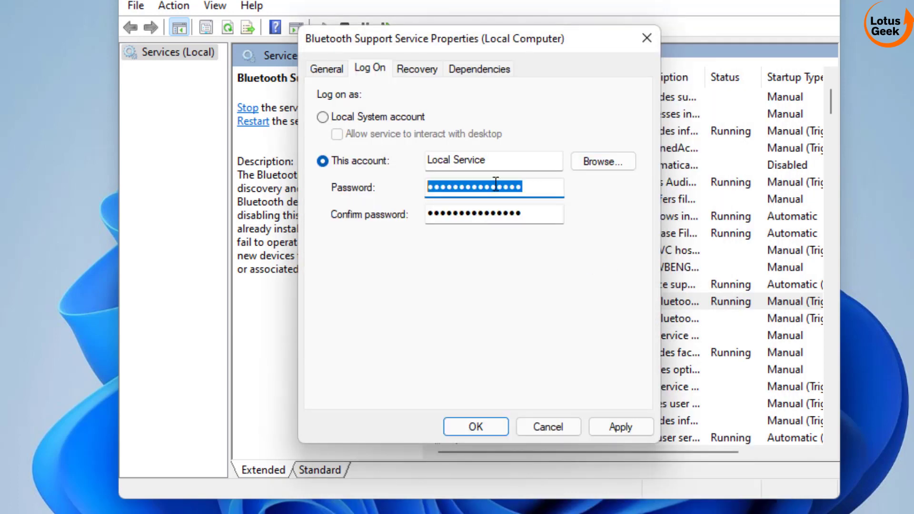
key(BackSpace)
double_click(545, 214)
key(BackSpace)
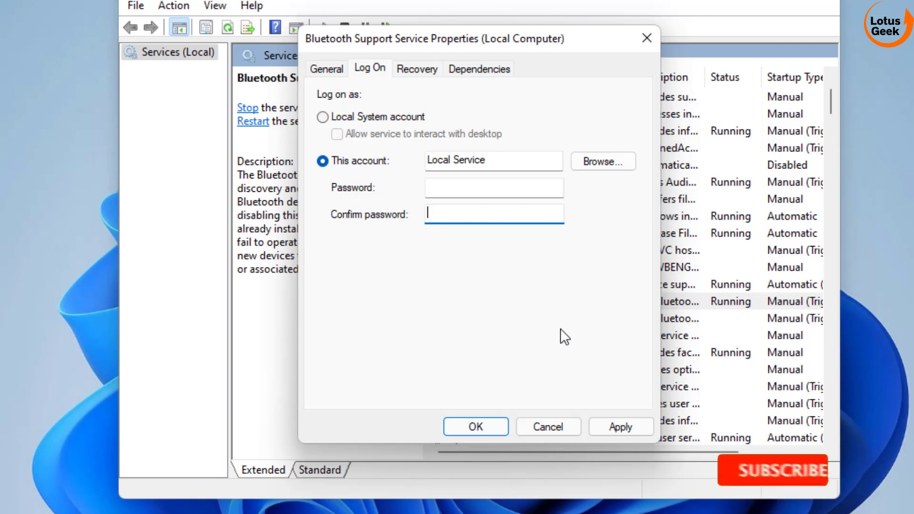
click(595, 428)
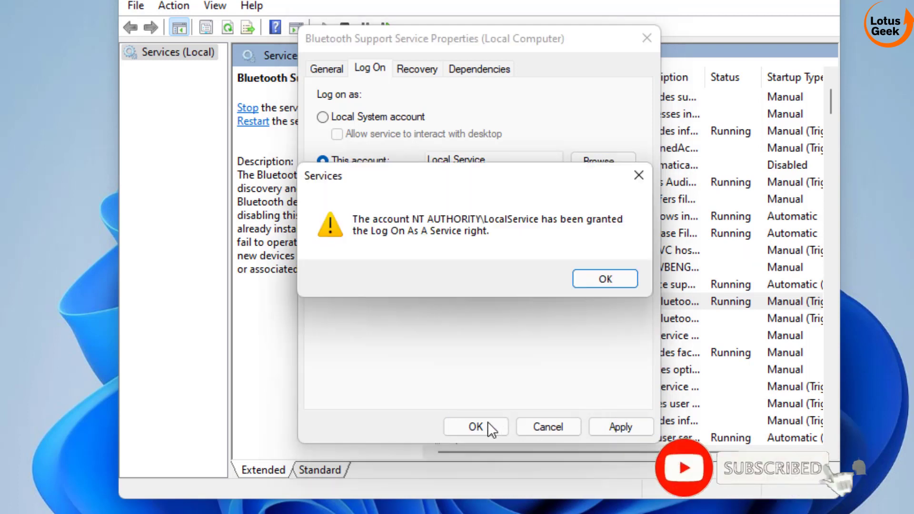
click(592, 279)
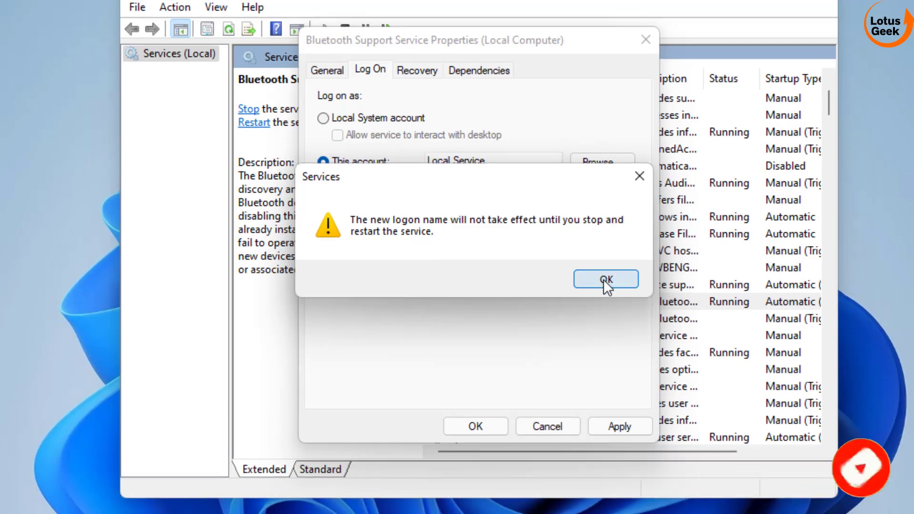
click(604, 279)
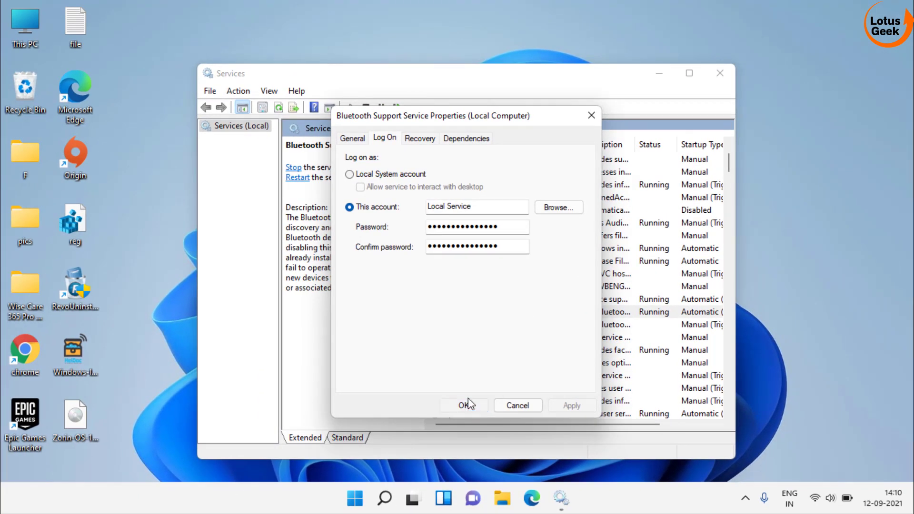
click(464, 405)
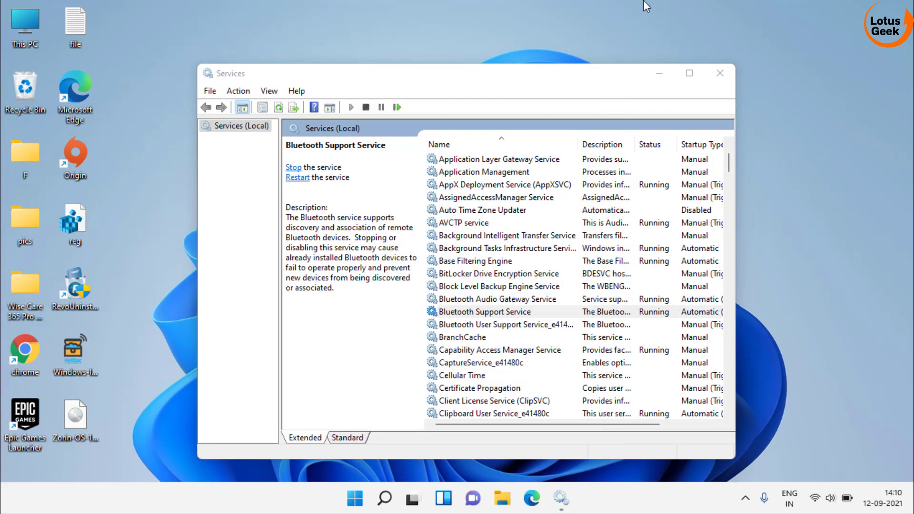
click(720, 73)
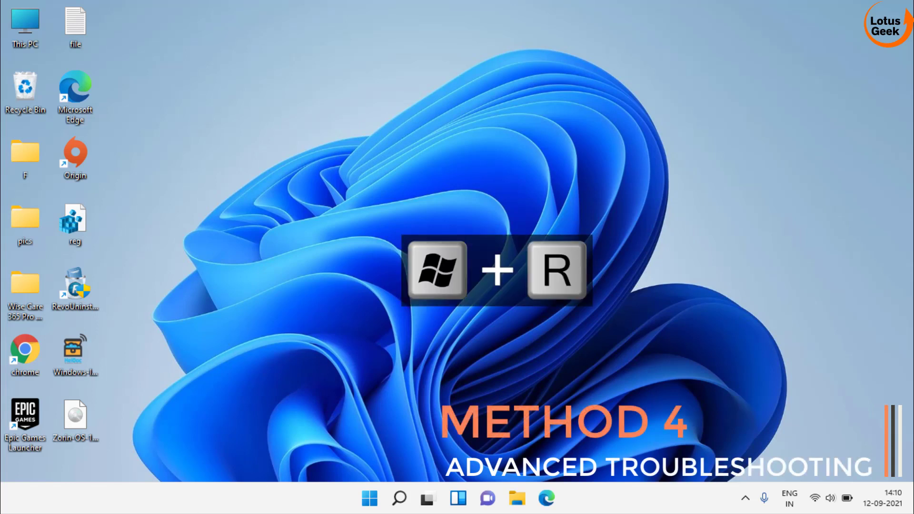
Step: Launch Device Manager with devmgmt.msc and select the Bluetooth category
key(super+r)
text(dev)
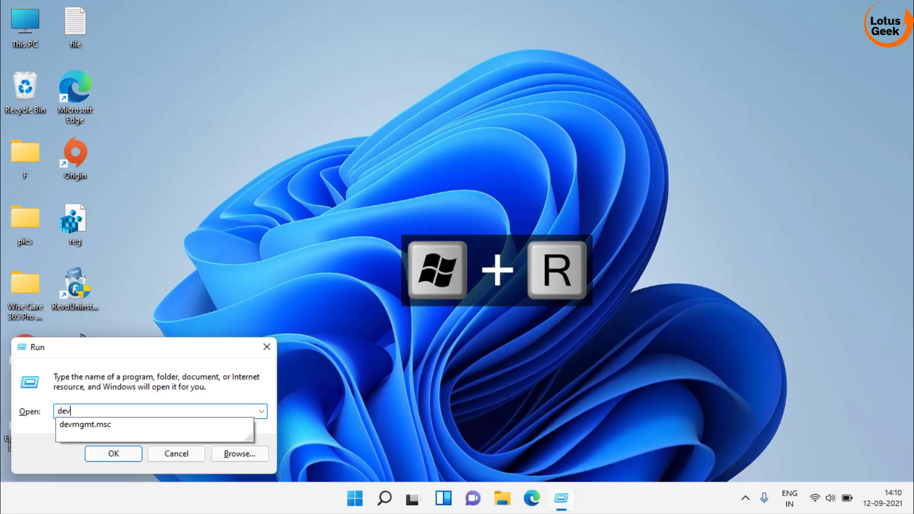
key(Down)
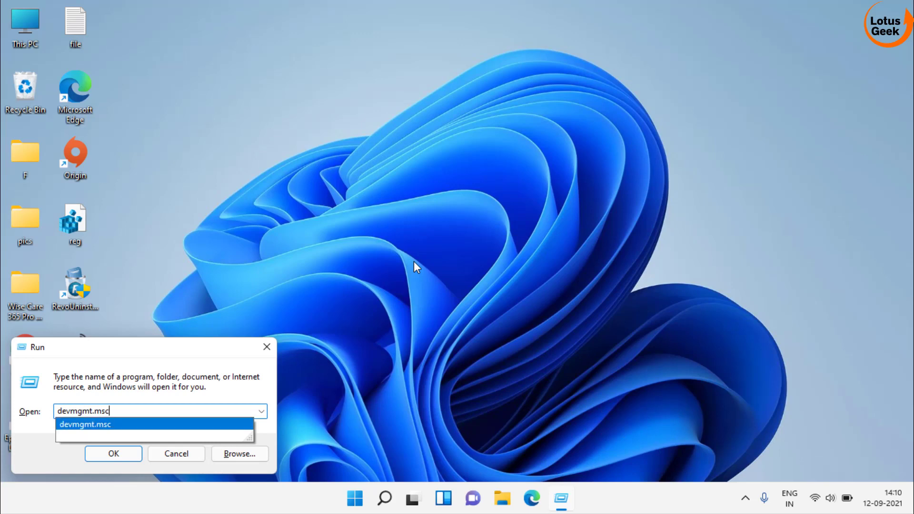
key(Return)
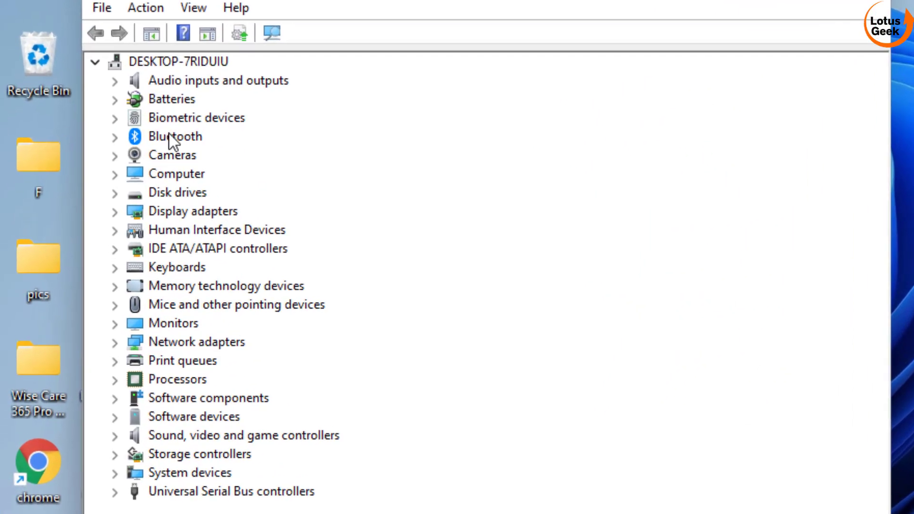
click(172, 136)
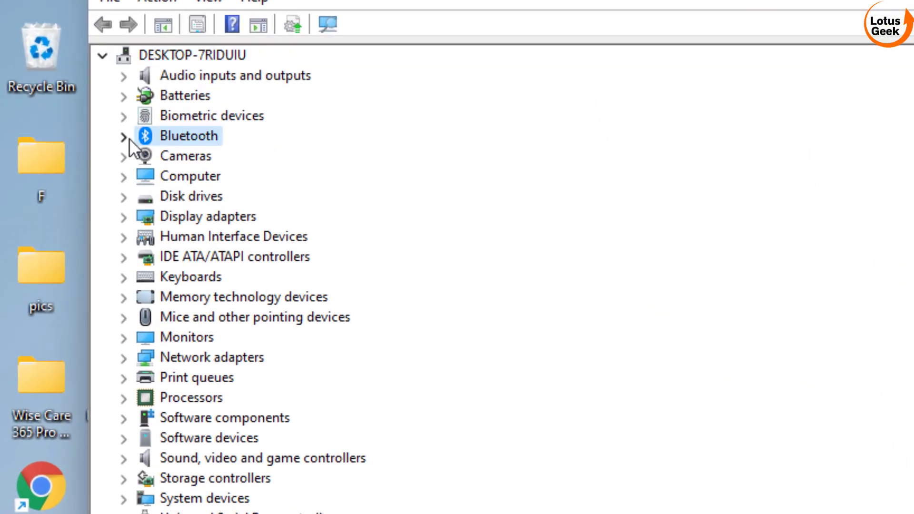
Step: Expand Bluetooth and check Intel(R) Wireless Bluetooth(R) power management, with power-saving turn-off disabled
click(114, 138)
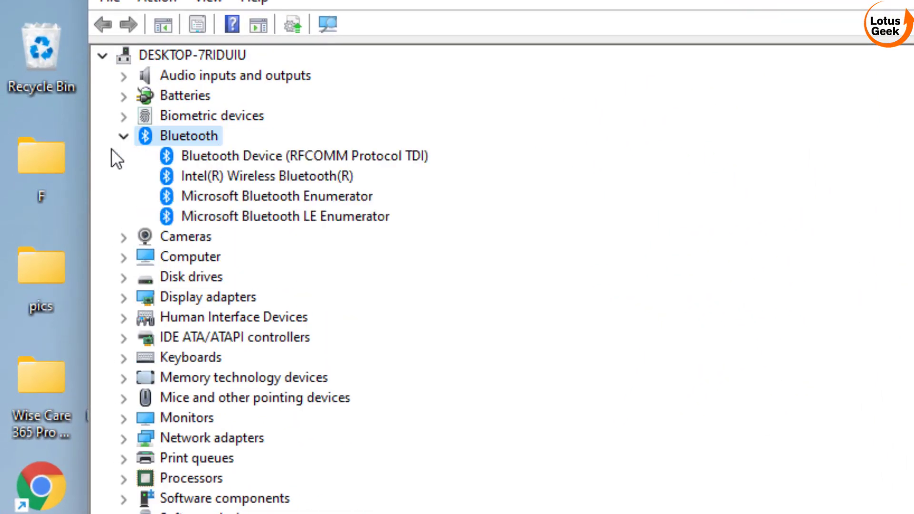
click(300, 175)
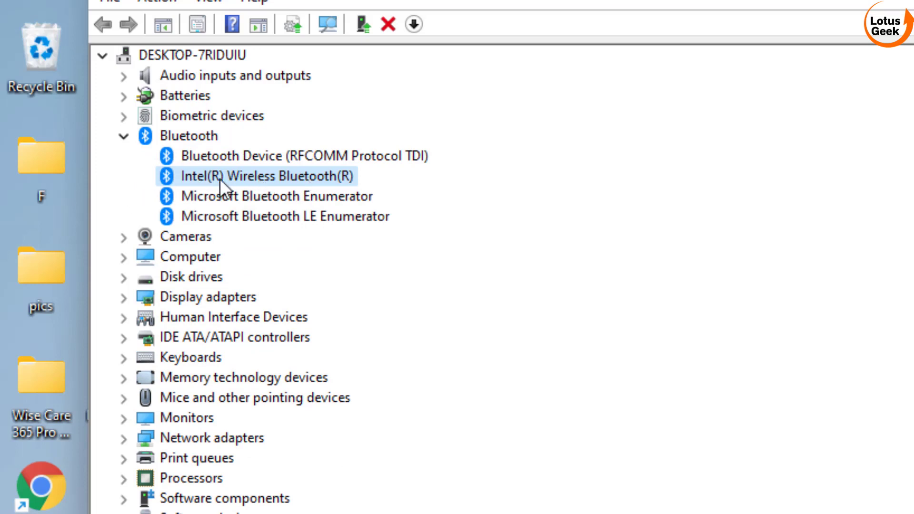
right_click(333, 176)
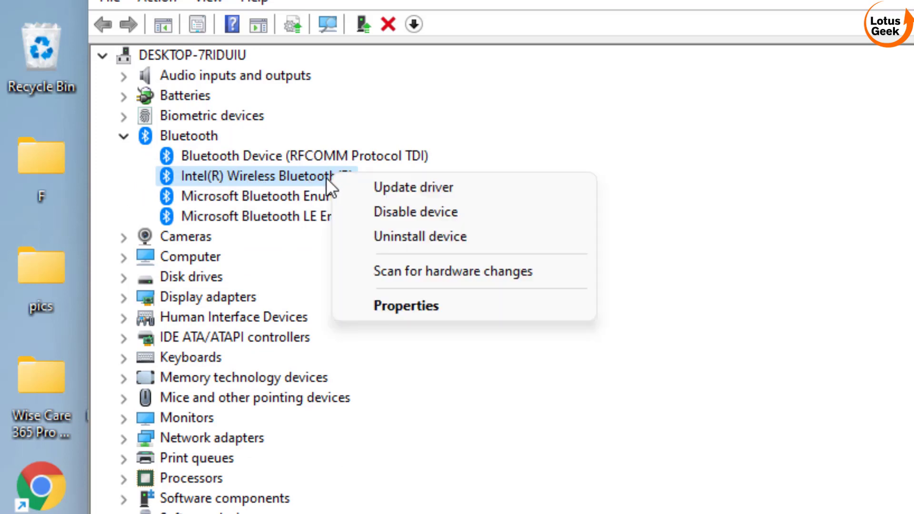
click(413, 306)
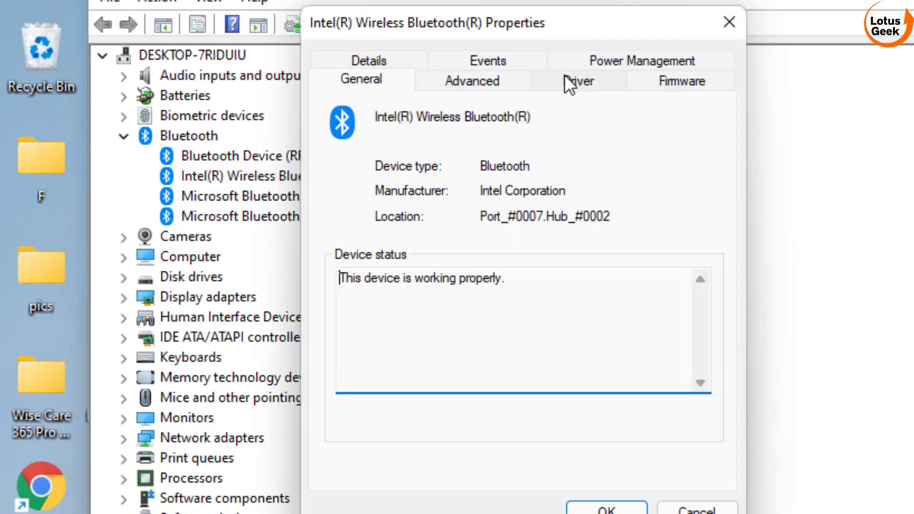
click(625, 57)
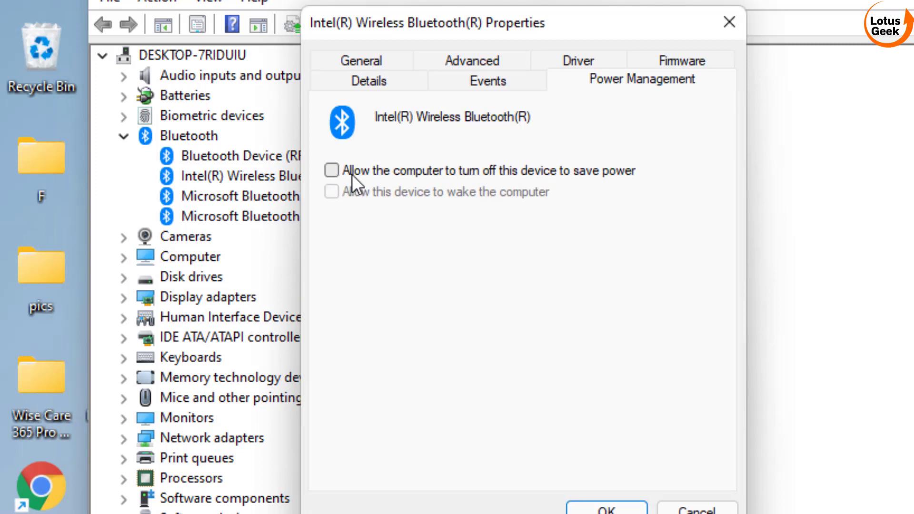
click(618, 509)
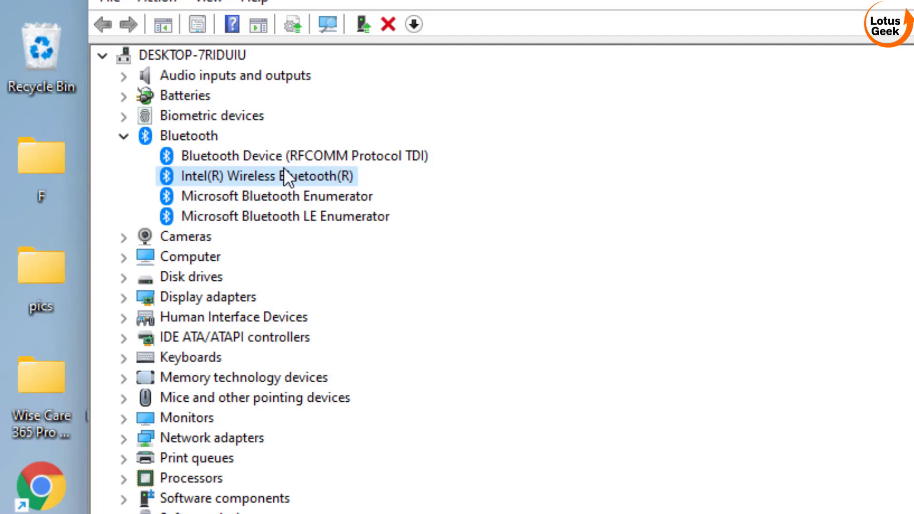
right_click(307, 156)
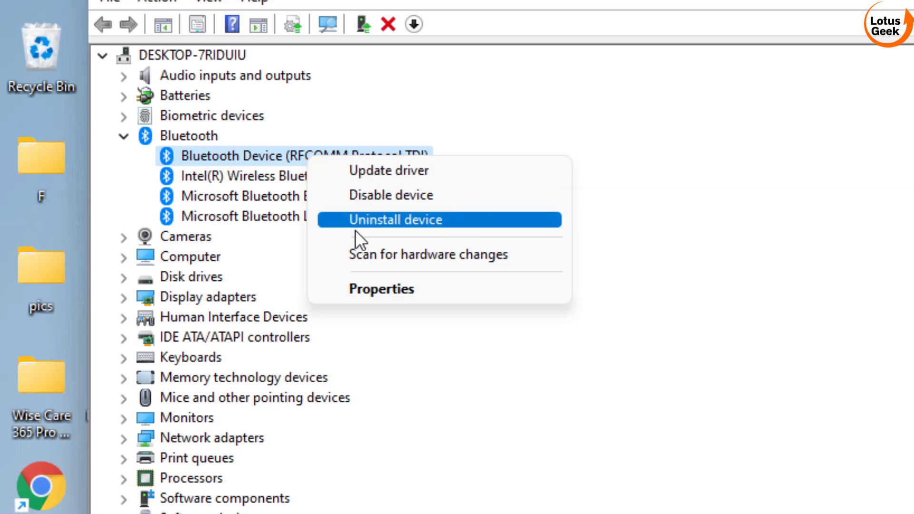
click(261, 160)
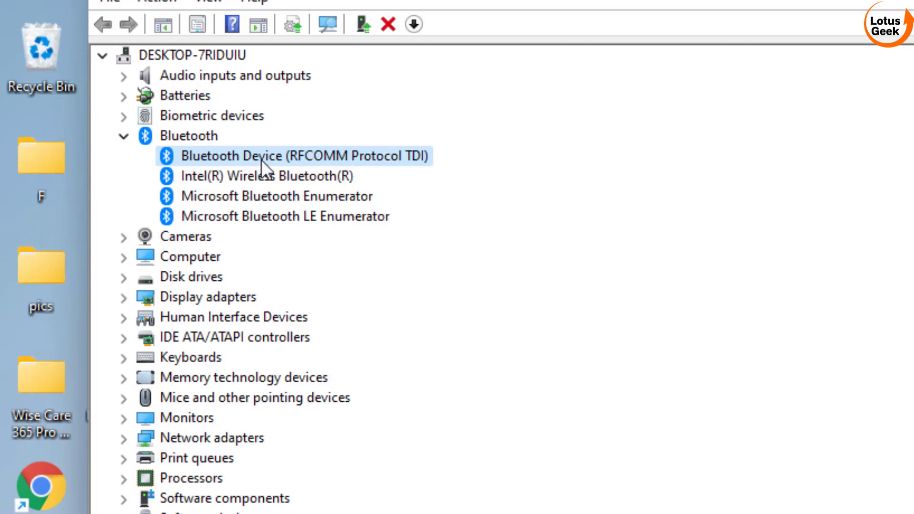
key(Down)
key(Down)
key(Down)
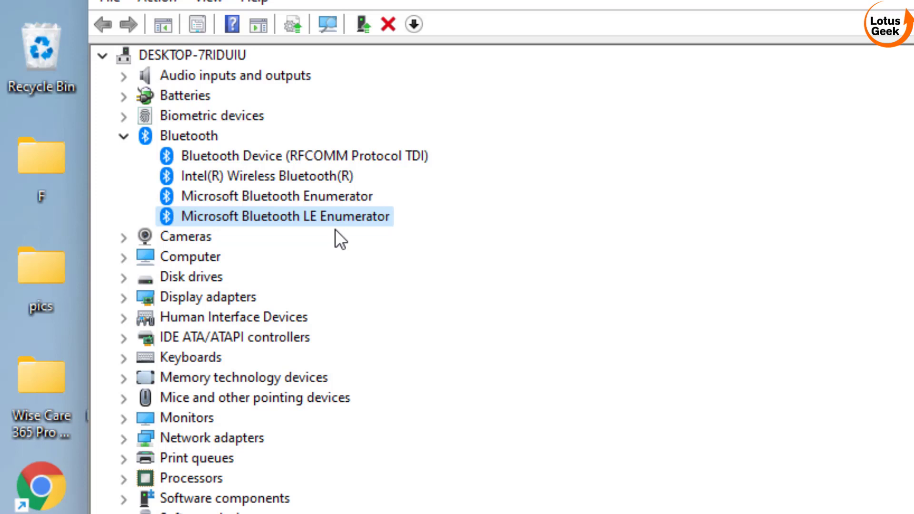
Step: Start a manual driver update for Intel(R) Wireless Bluetooth(R) from drivers on this computer
right_click(305, 172)
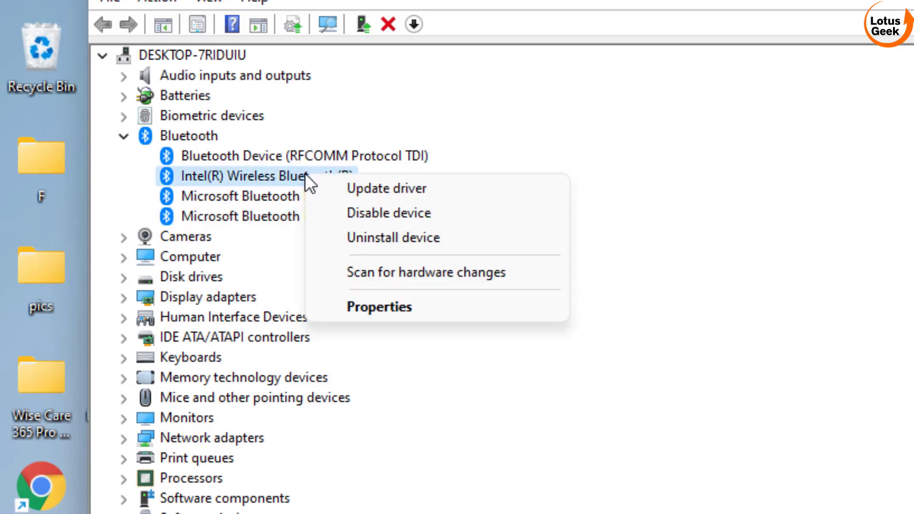
click(387, 307)
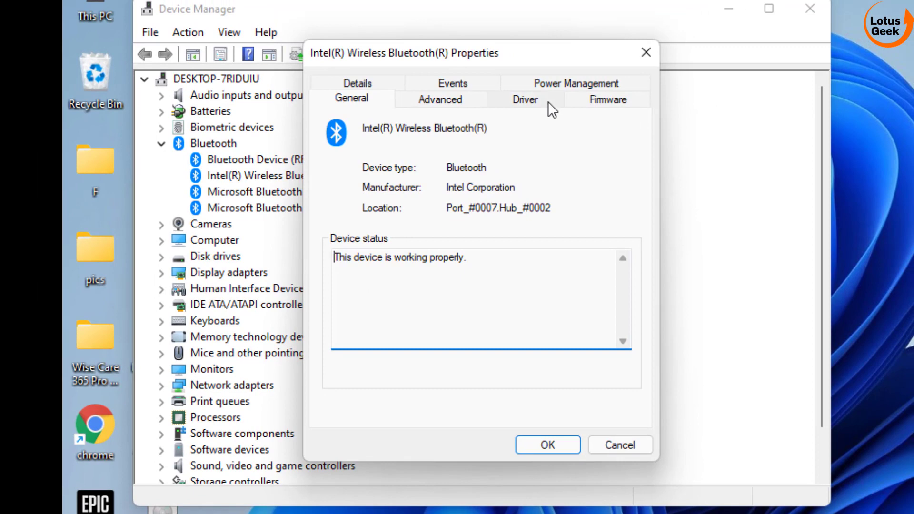
click(536, 99)
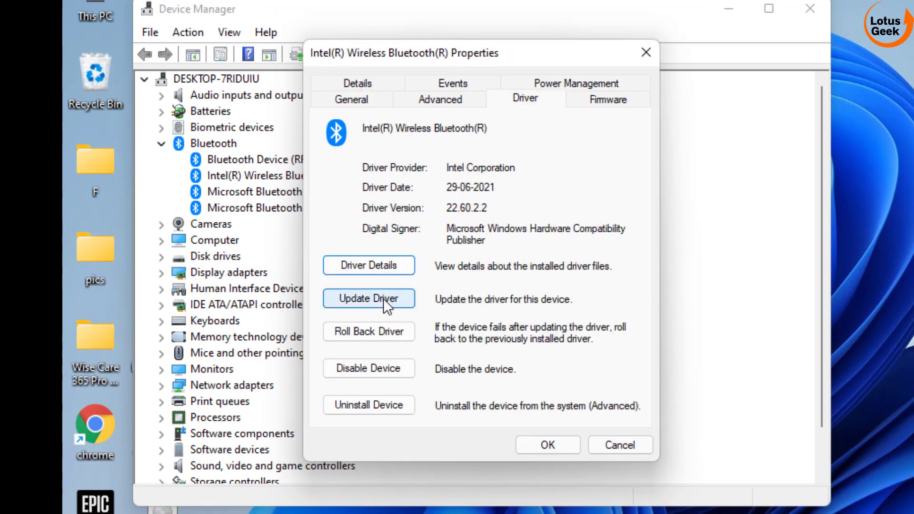
click(384, 298)
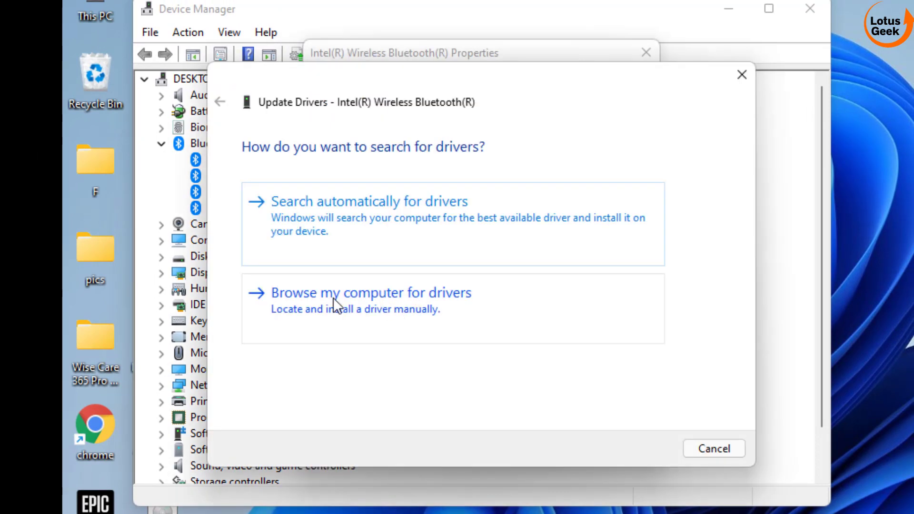
click(399, 309)
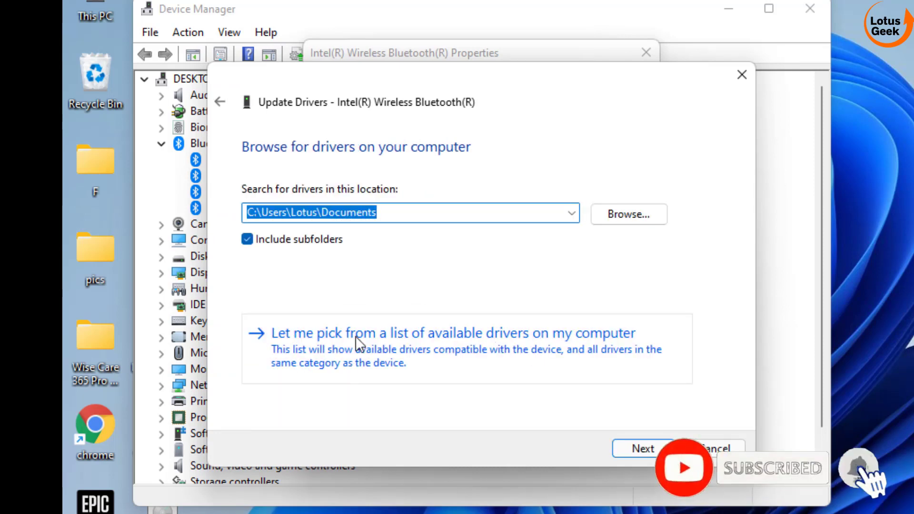
click(456, 344)
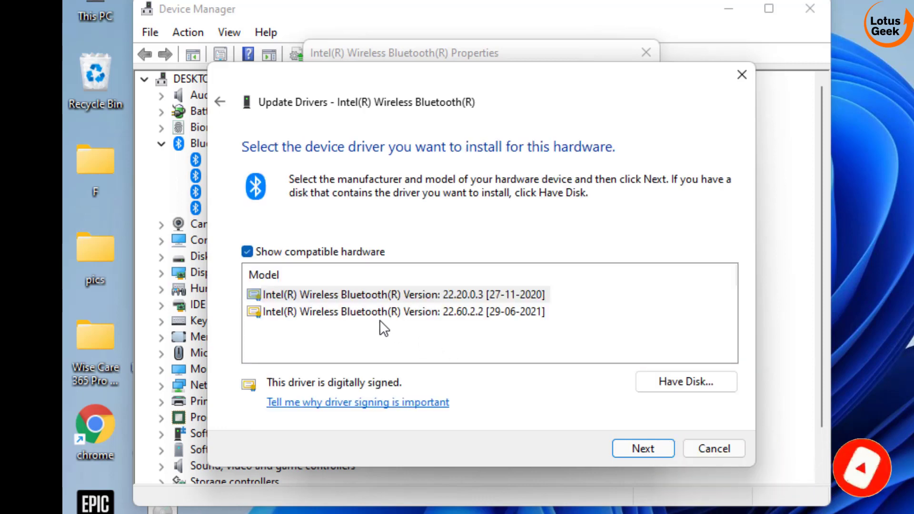
Step: Select driver version 22.60.2.2 and install it
click(546, 342)
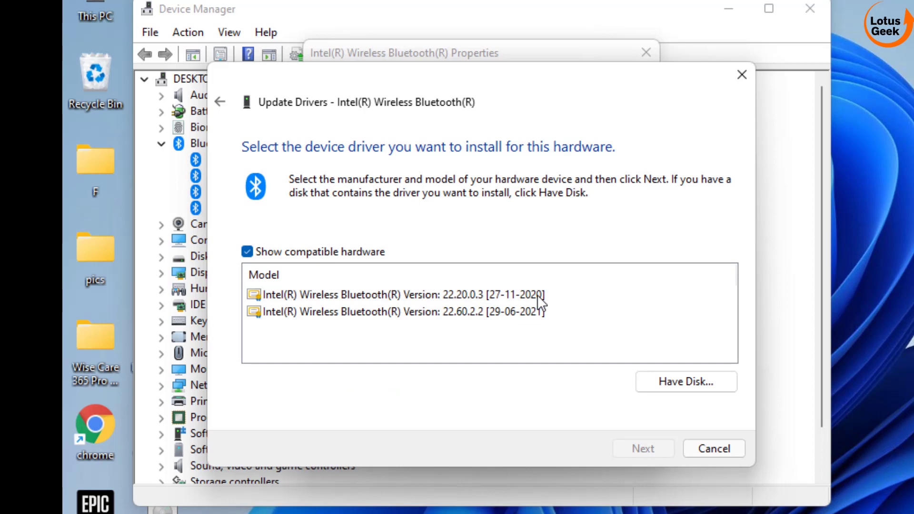
click(447, 296)
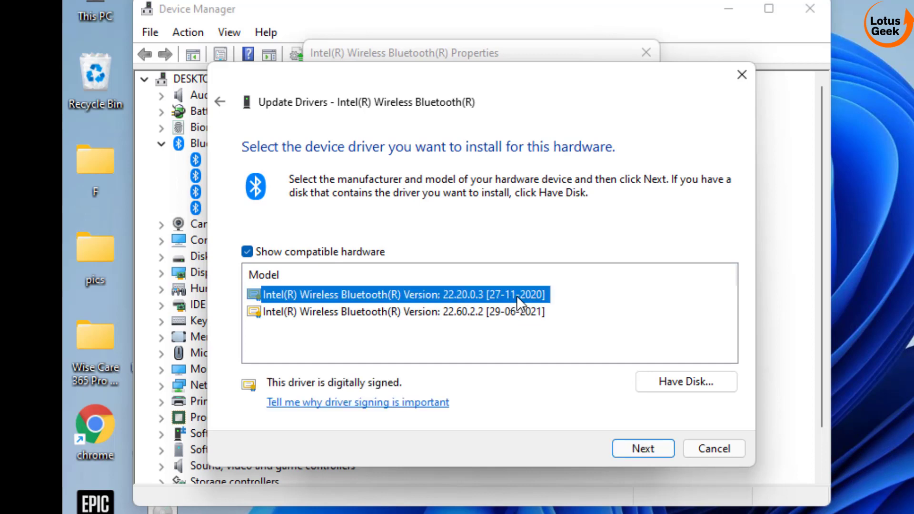
click(482, 313)
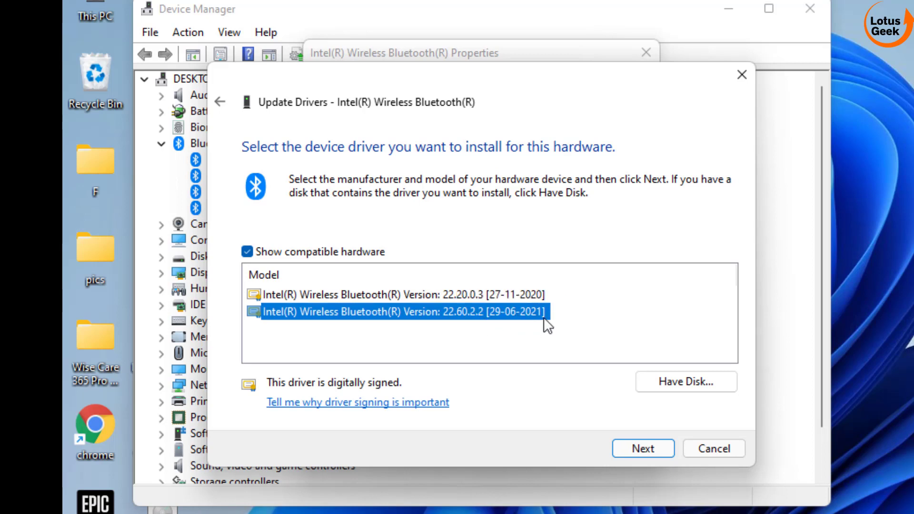
click(639, 449)
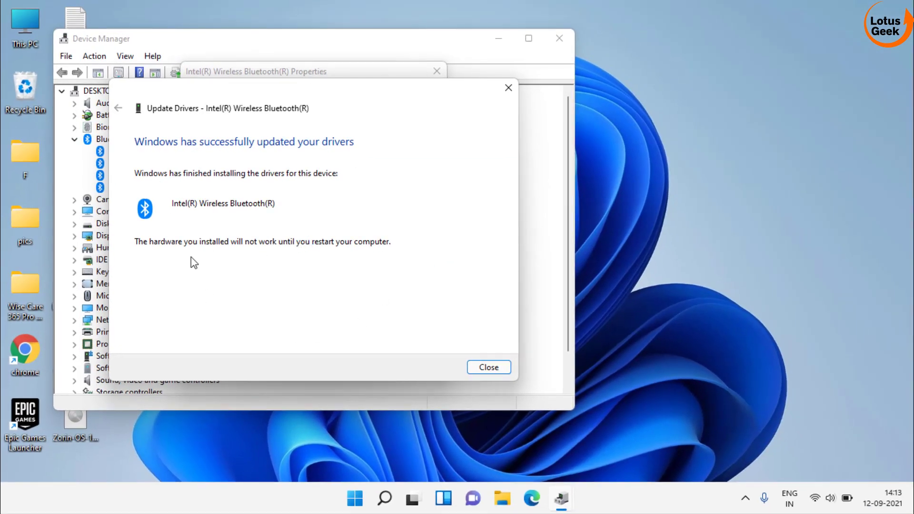
Step: Close the driver wizard and adapter properties, postponing the restart
click(486, 368)
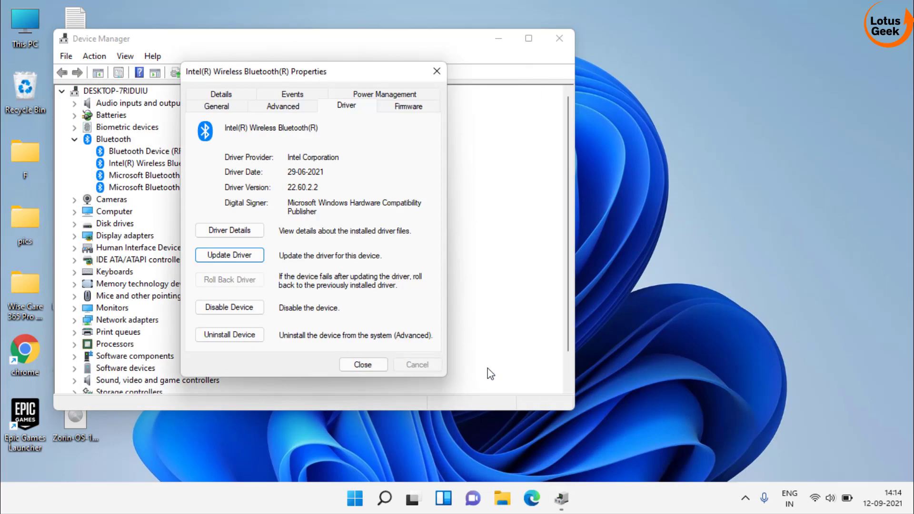
click(374, 363)
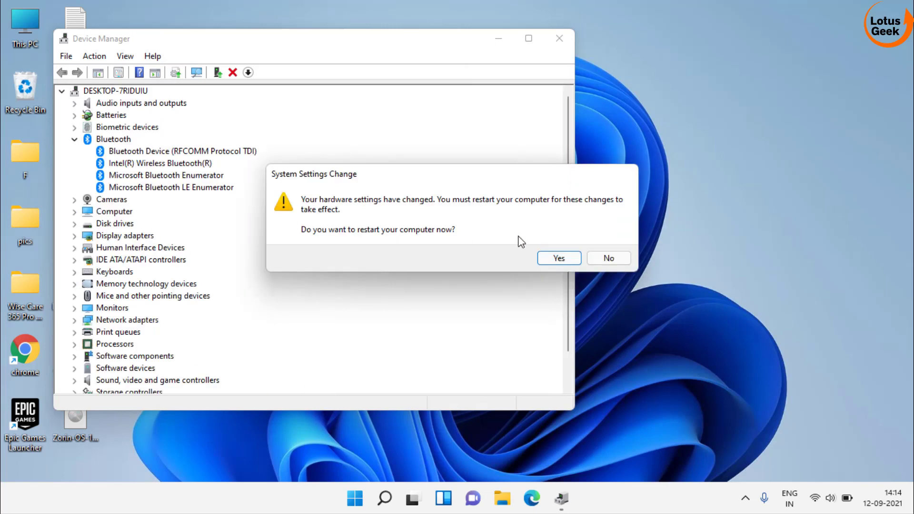
click(610, 258)
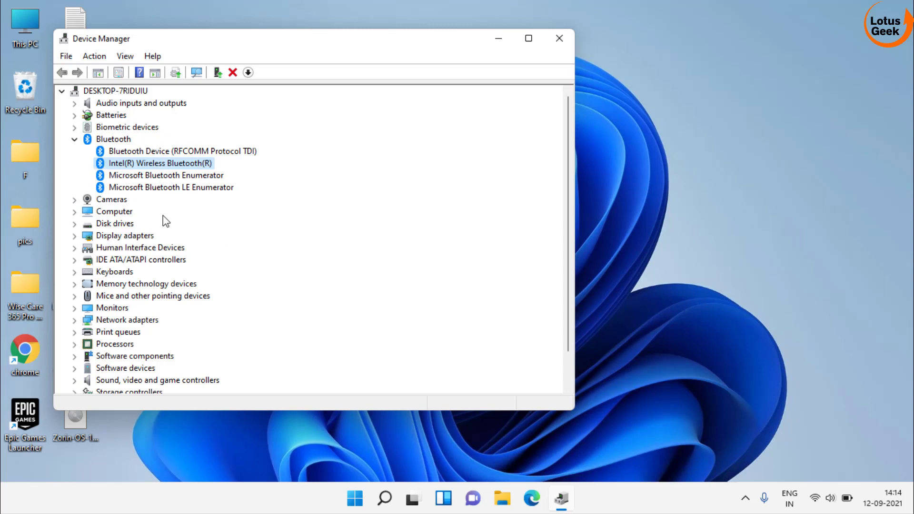
Step: Turn on Show hidden devices from the View menu, then open the Action menu
click(125, 58)
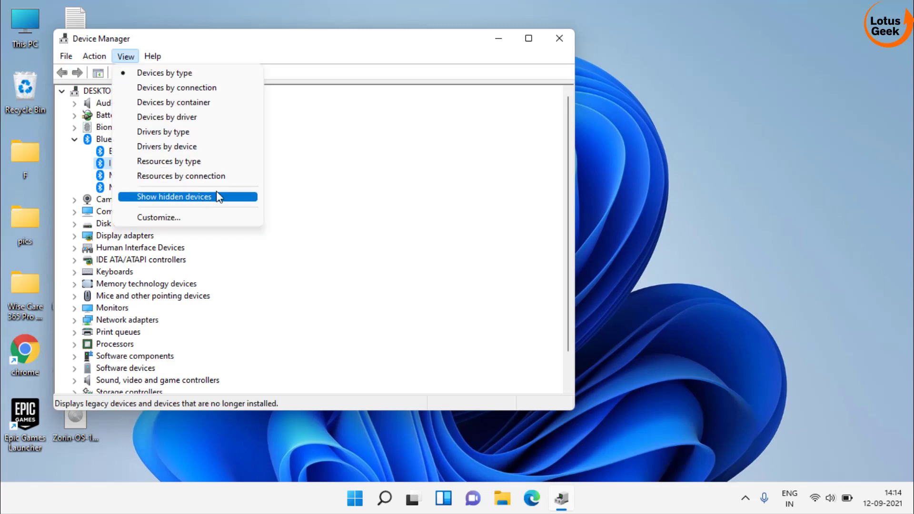
click(190, 197)
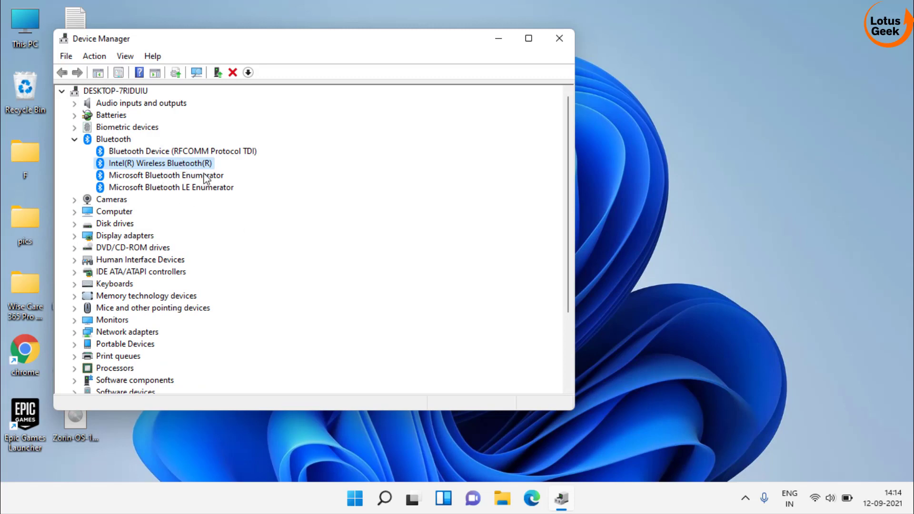
click(94, 57)
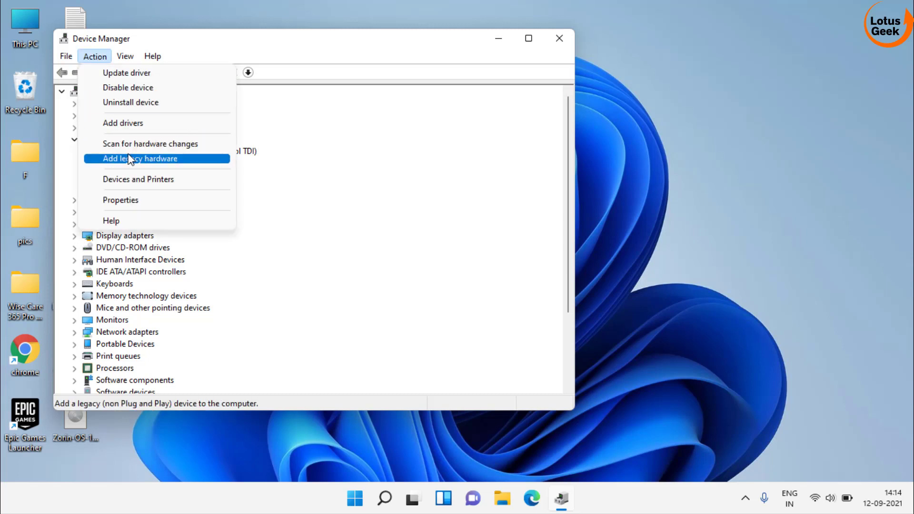
Step: Start the Add legacy hardware wizard and choose to install hardware manually from a list
click(182, 162)
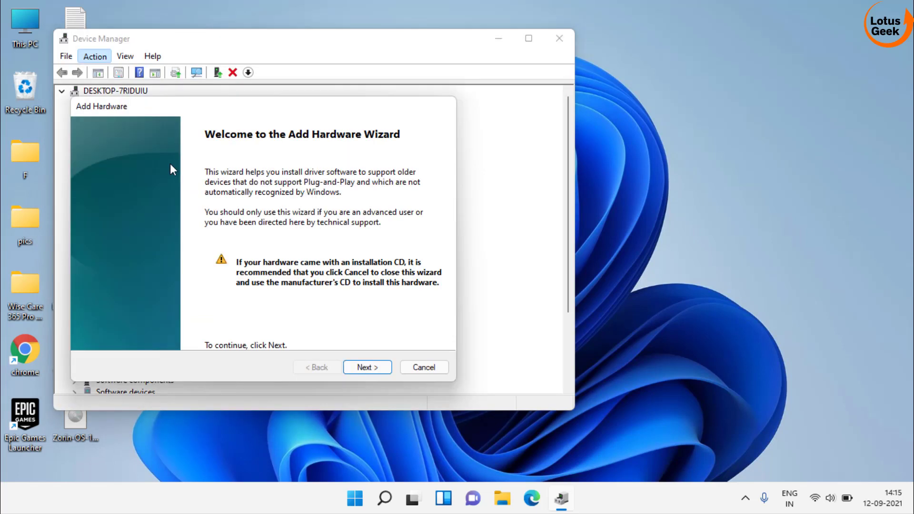
click(368, 368)
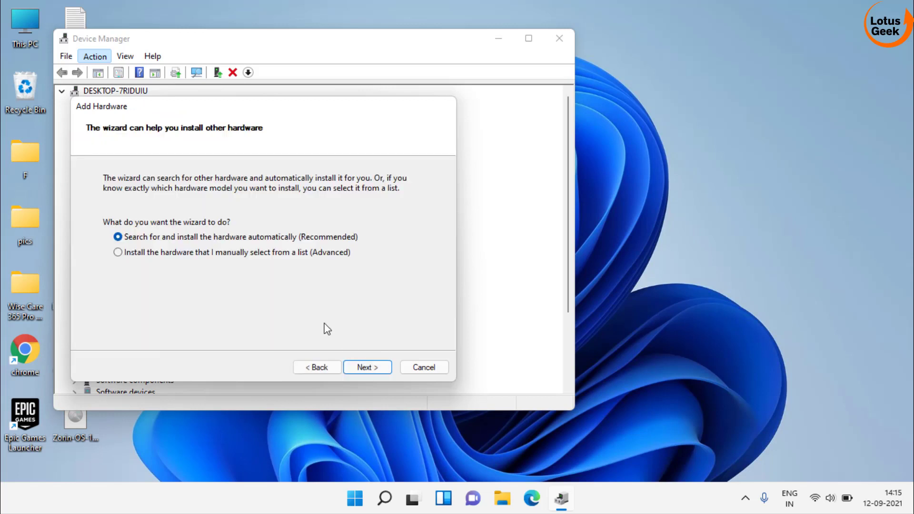
click(232, 254)
click(372, 367)
Step: Pick Network adapters as the hardware type to install
click(148, 276)
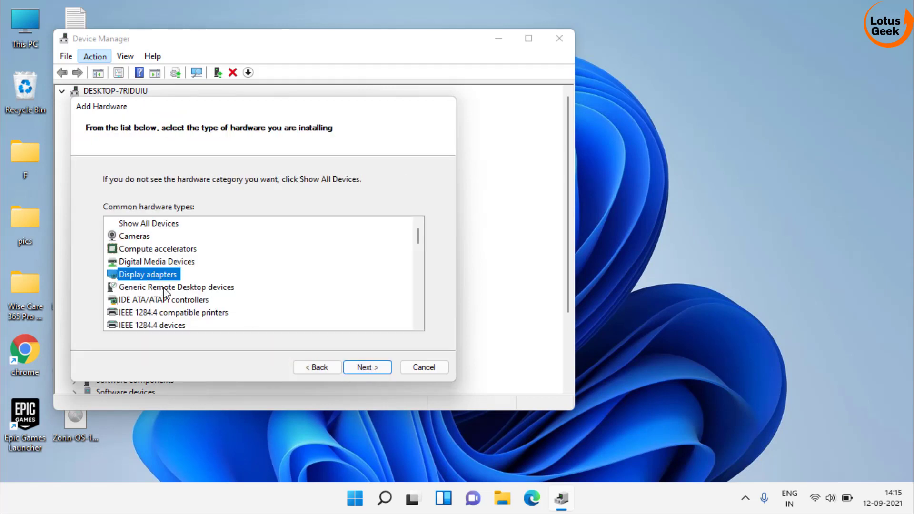
scroll(164, 291, down, 3)
scroll(164, 287, down, 3)
click(164, 287)
key(n)
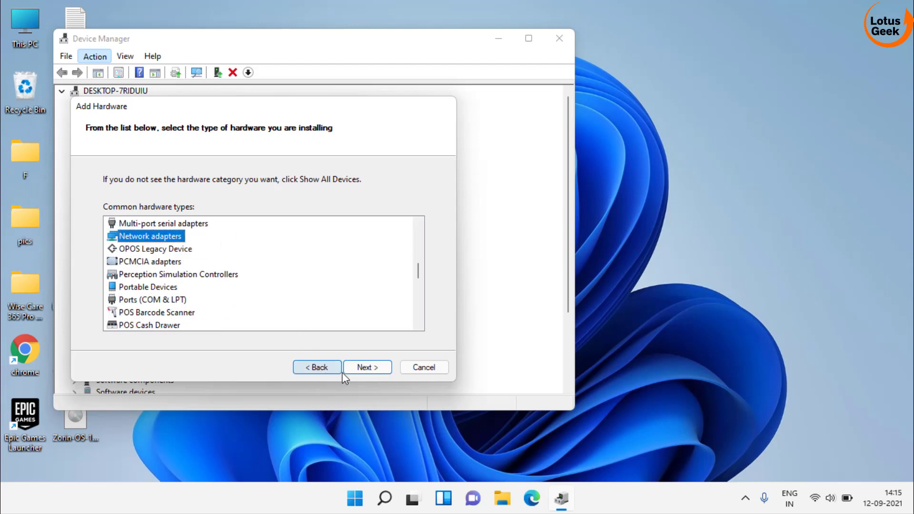
click(368, 367)
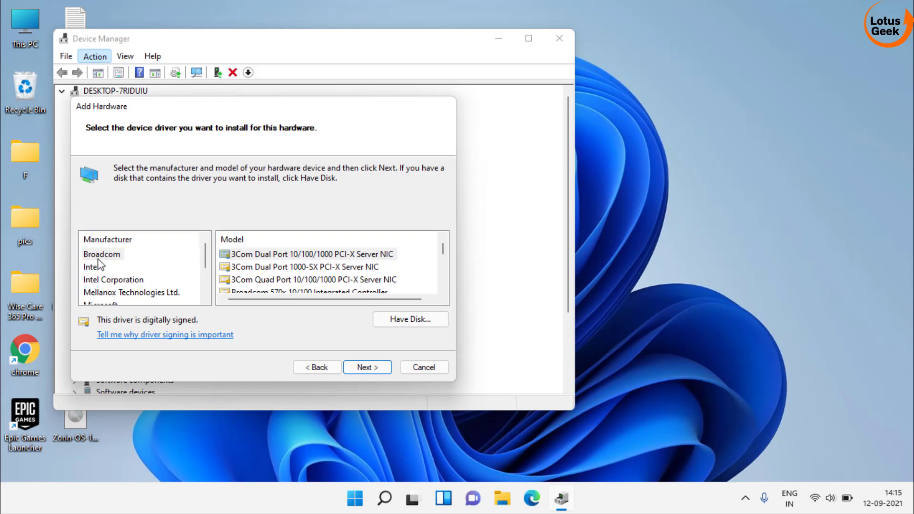
Step: Select Intel as the manufacturer to list its network adapter models
click(99, 260)
key(Down)
key(Down)
key(Down)
key(Down)
key(Down)
key(Down)
key(Down)
key(Up)
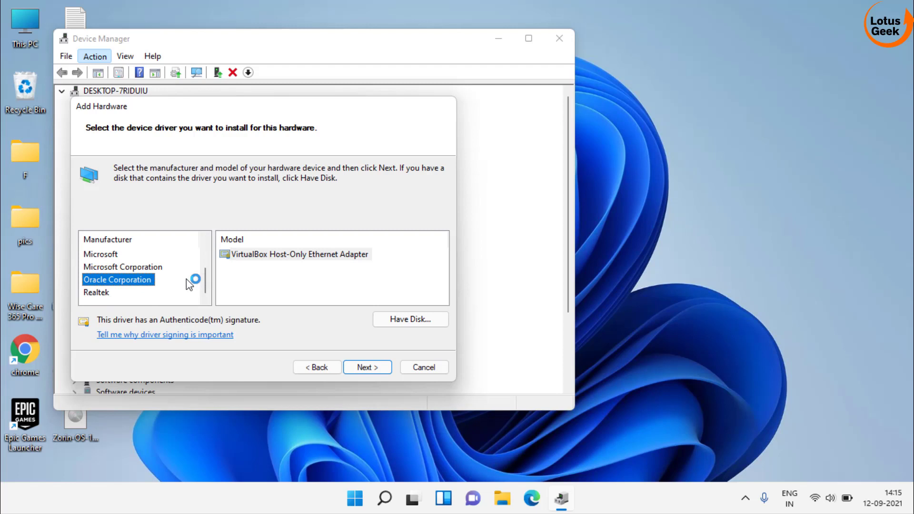
key(Up)
key(Up)
key(Up)
key(Up)
key(Up)
key(Up)
key(Down)
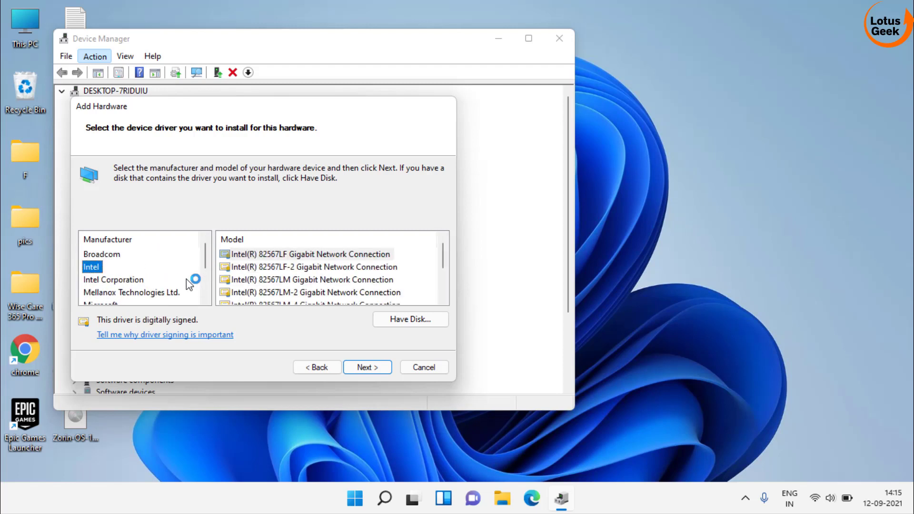